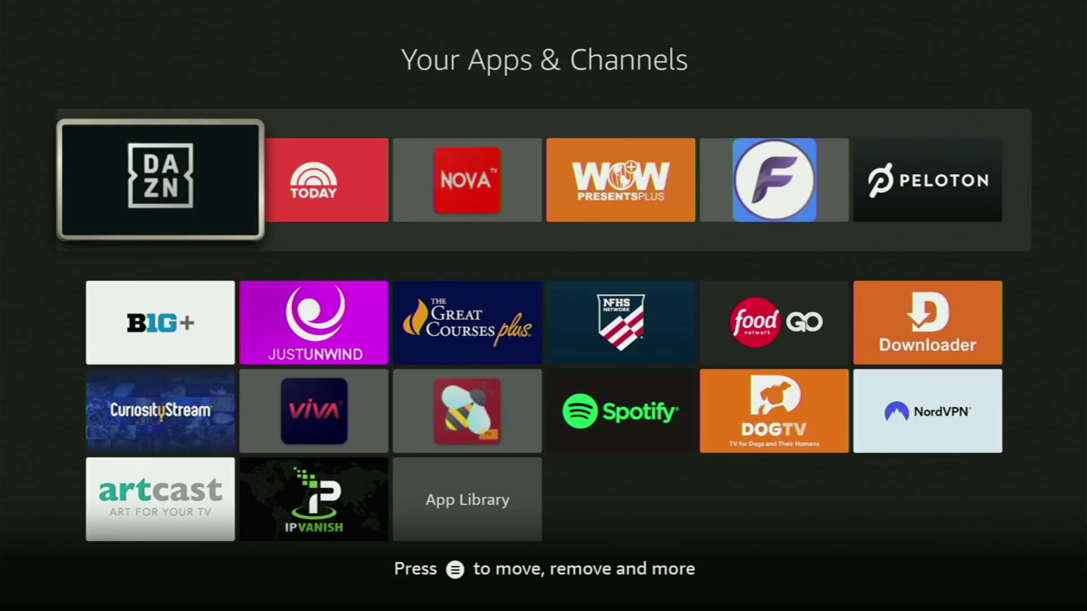
Step: Browse the installed app tiles, including The Great Courses Plus, DOGTV, Spotify and Downloader, then switch to the Find page
key(Down)
key(Right)
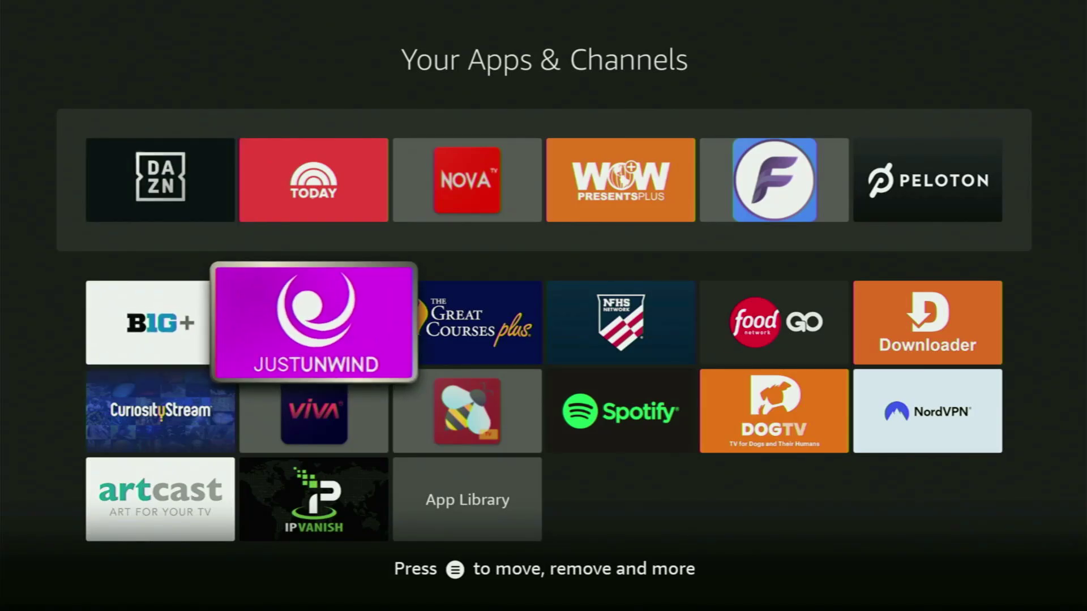
key(Right)
key(Right)
key(Right)
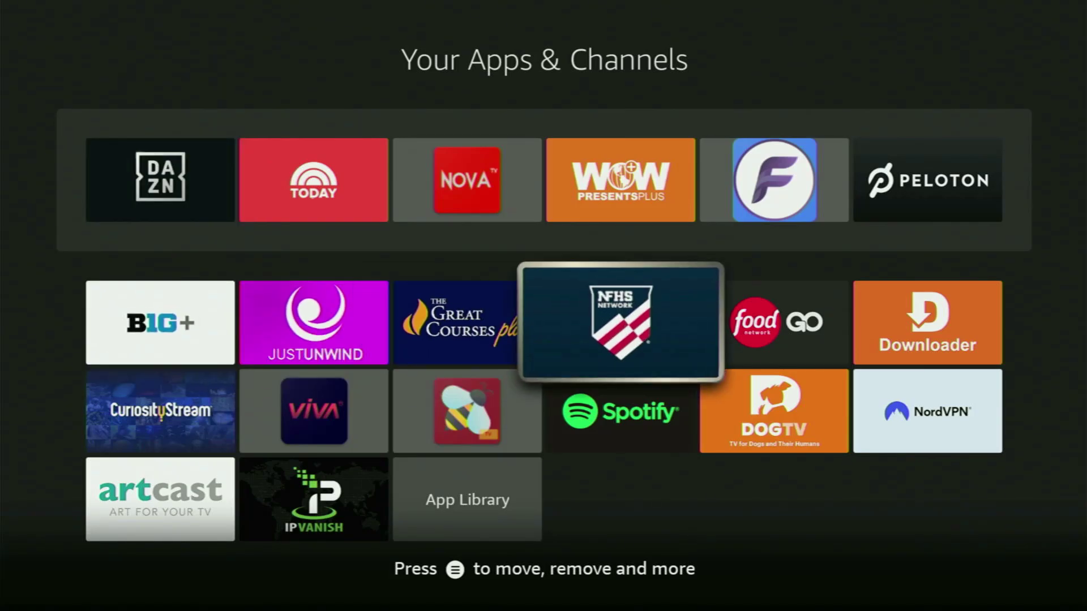
key(Down)
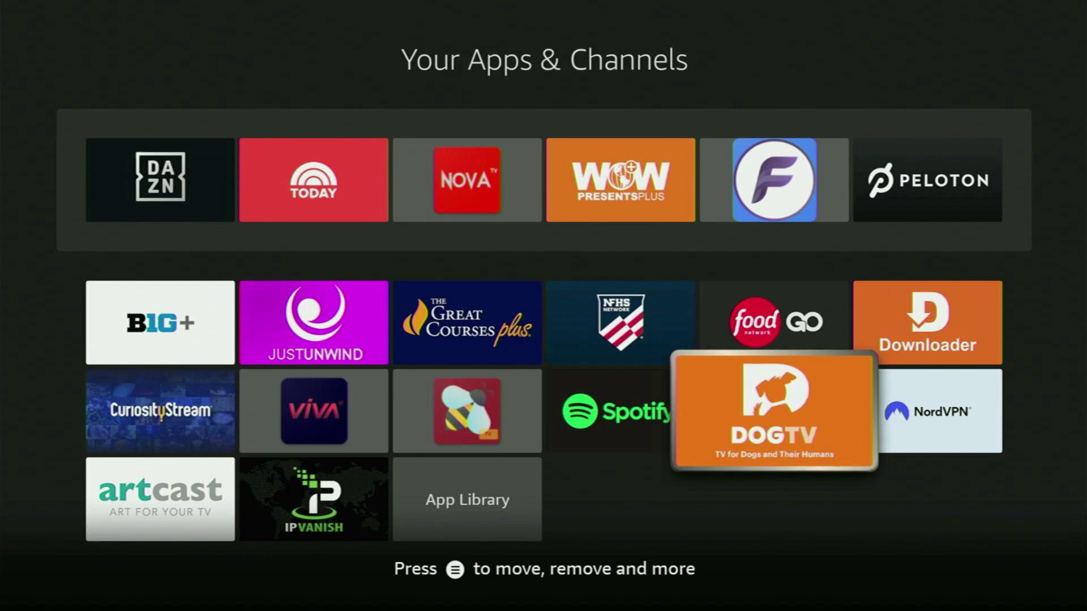
key(Left)
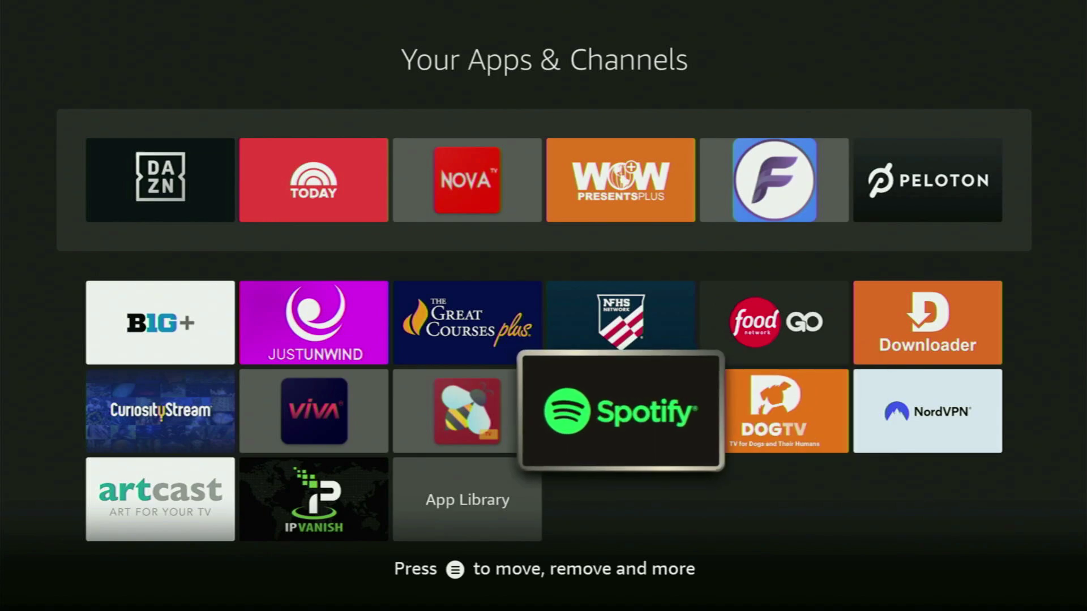
key(Left)
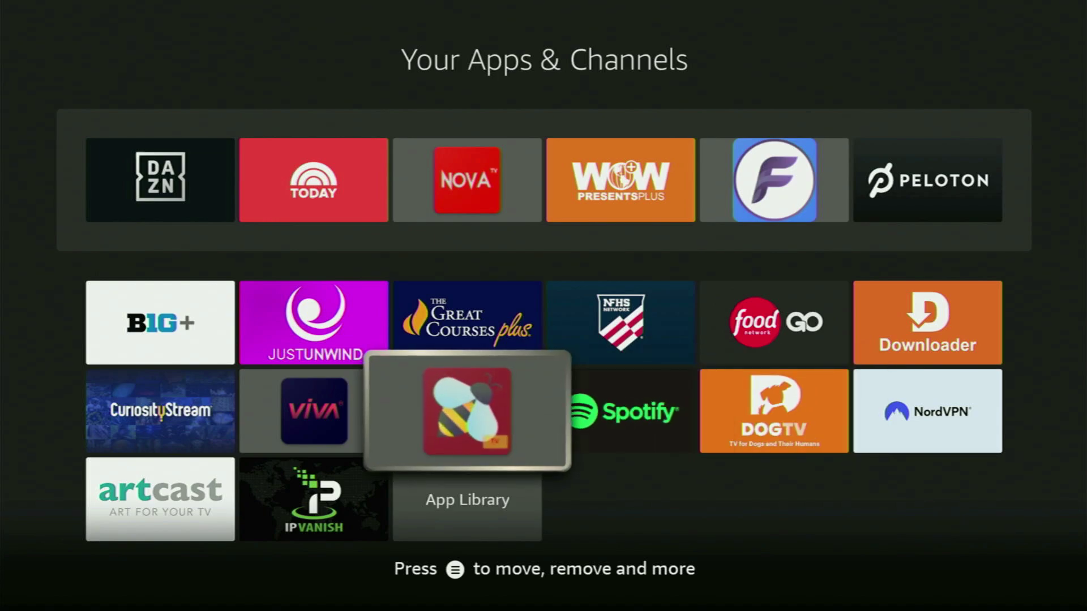
key(Right)
key(Right)
key(Right)
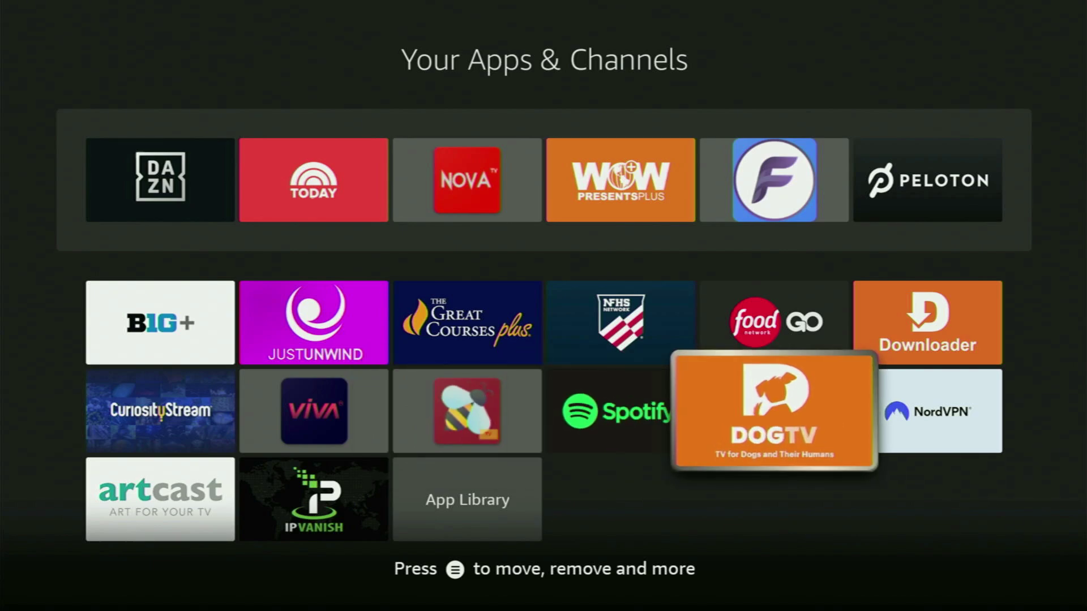
key(Up)
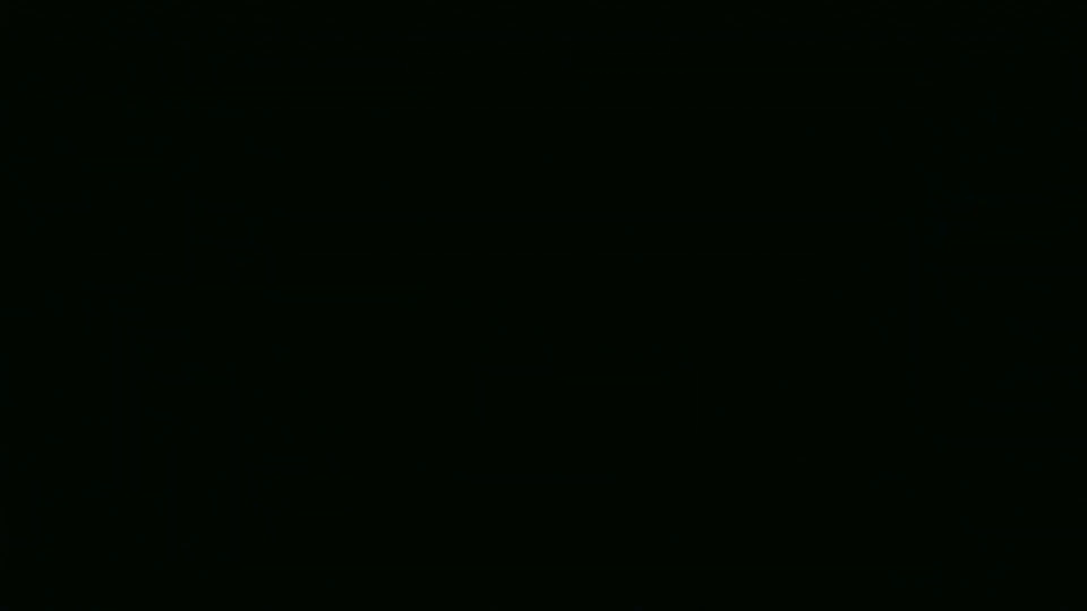
key(Left)
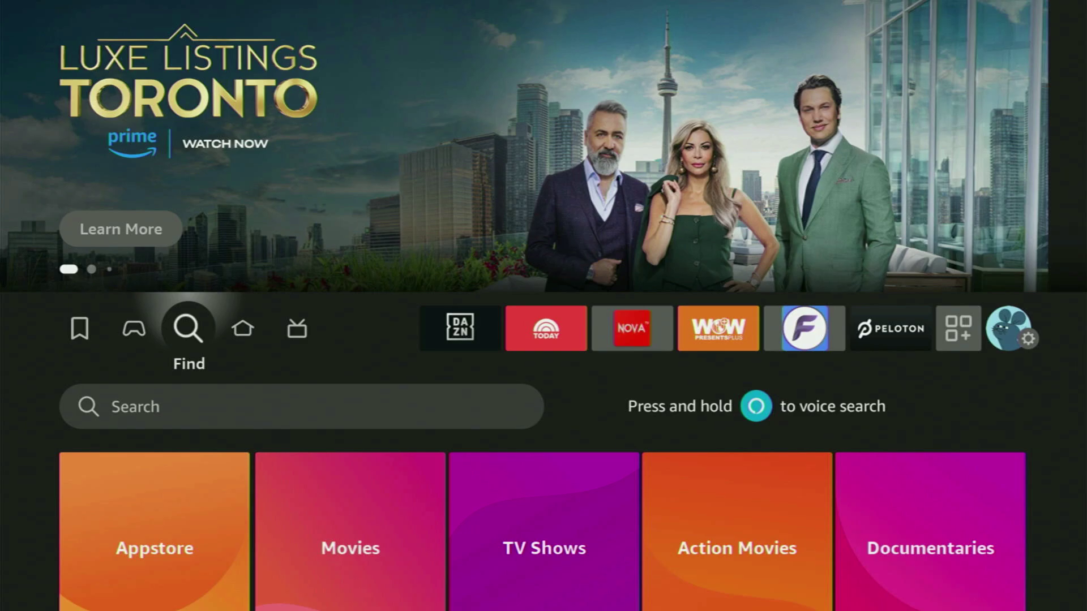
Step: Start a search and enter 'Dow' on the on-screen keyboard
key(Down)
key(Return)
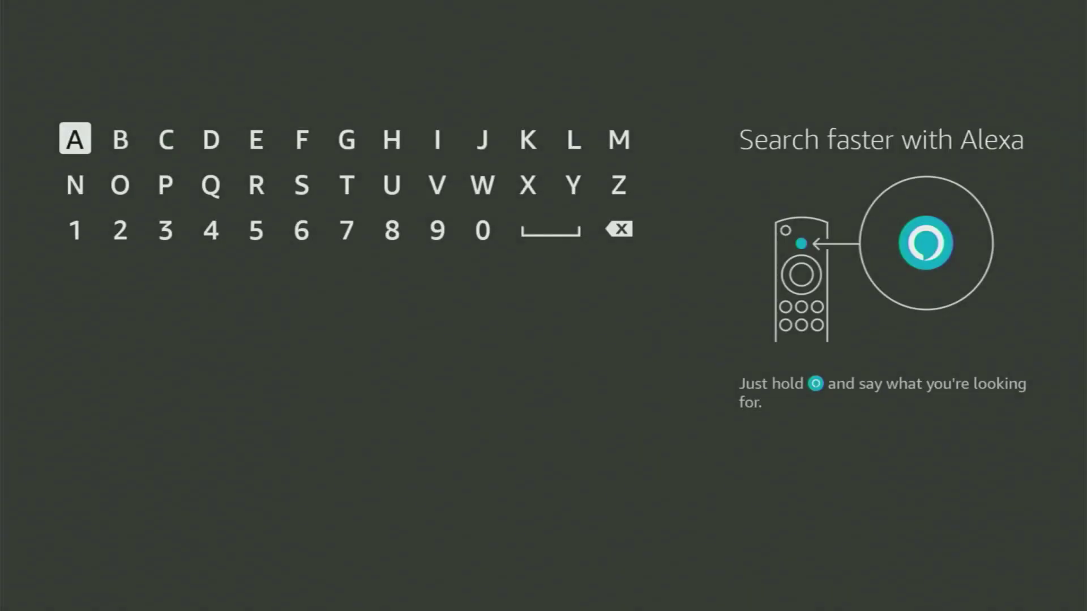
key(Right)
key(Right)
key(Right)
key(Return)
key(Down)
key(Left)
key(Left)
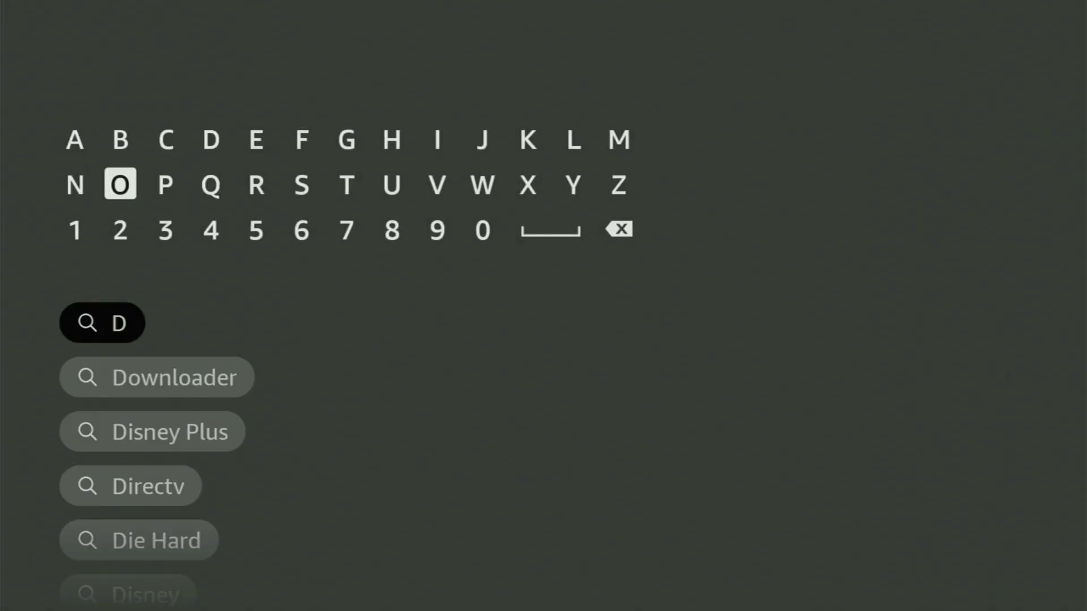
key(Return)
key(Right)
key(Right)
key(Right)
key(Right)
key(Right)
key(Right)
key(Right)
key(Right)
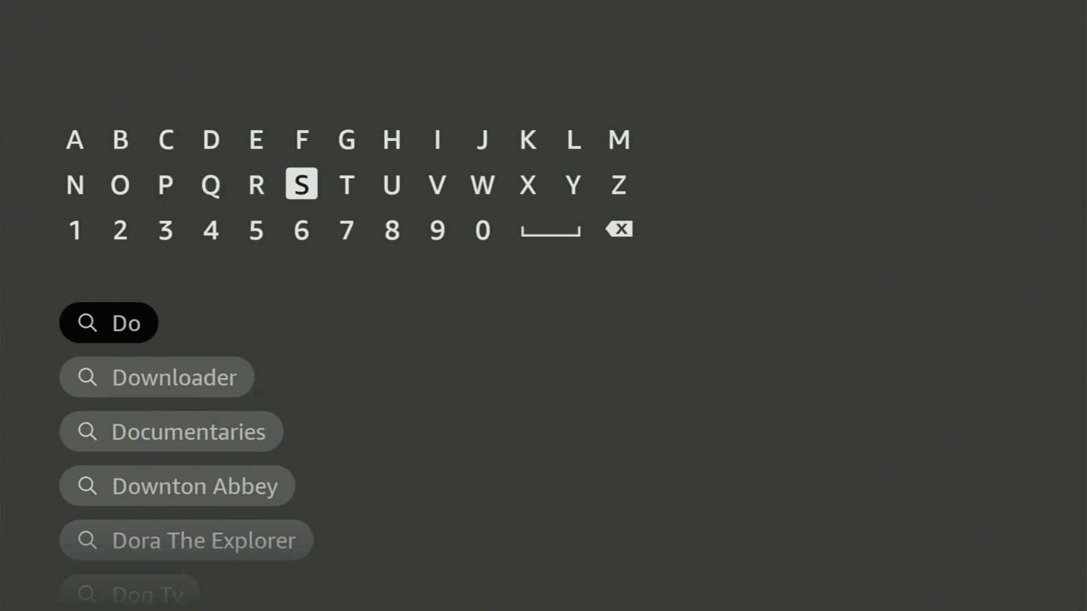
key(Return)
key(Left)
key(Left)
key(Left)
key(Left)
key(Left)
key(Left)
key(Left)
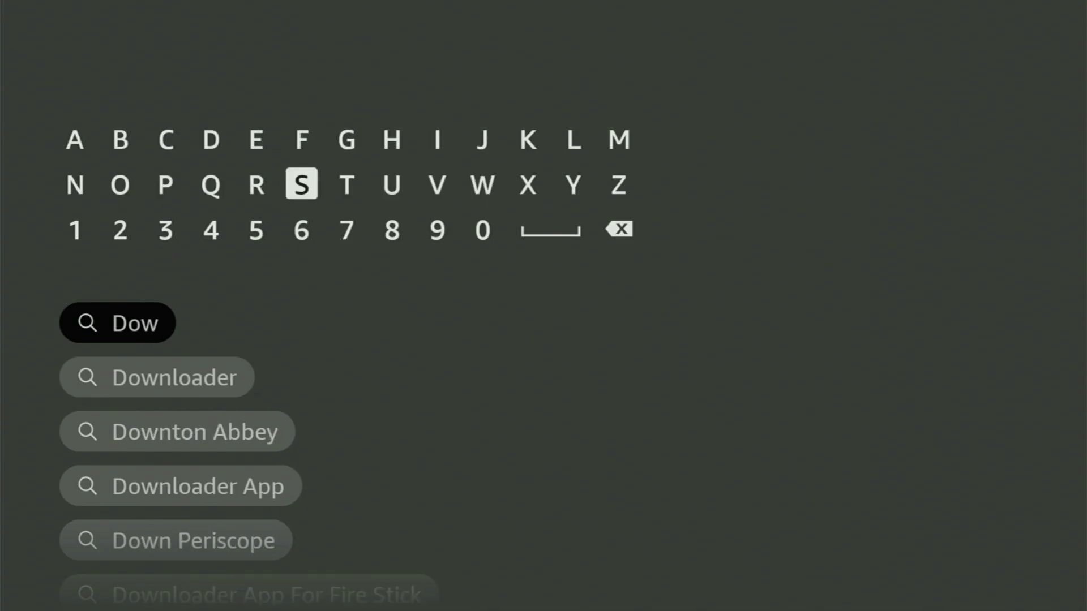
Step: Pick the Downloader suggestion and browse the results to VLC for Fire and IPTV Player Pro
key(Down)
key(Down)
key(Down)
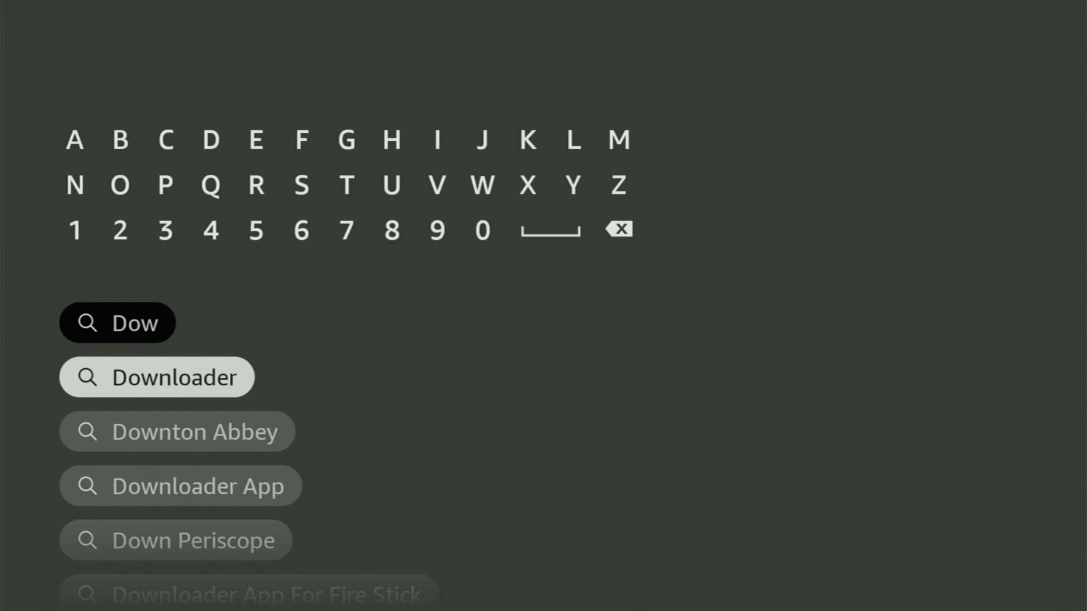
key(Return)
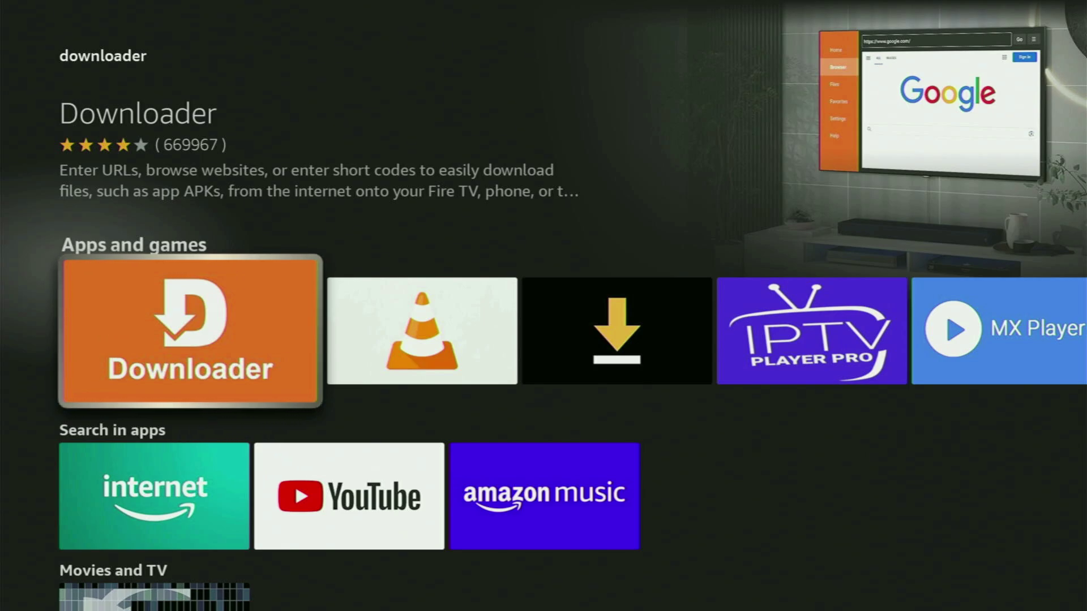
key(Right)
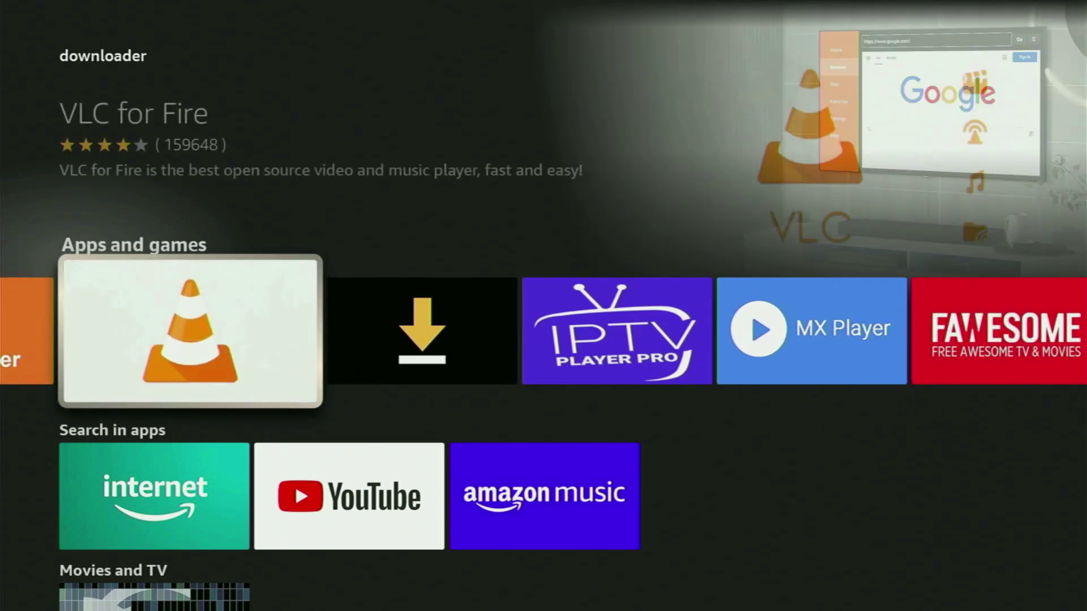
key(Right)
key(Right)
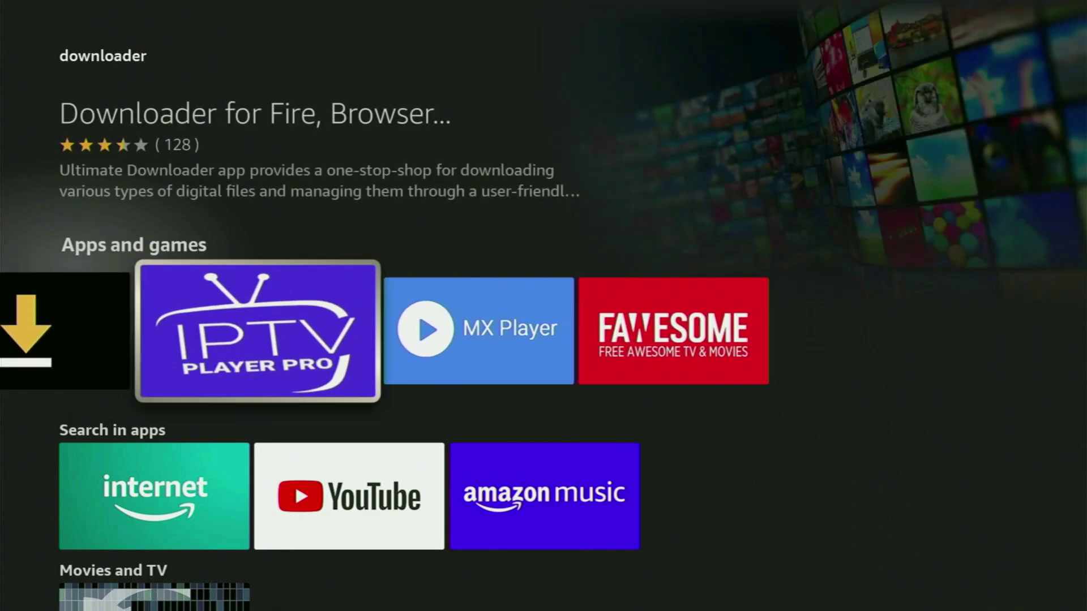
key(Right)
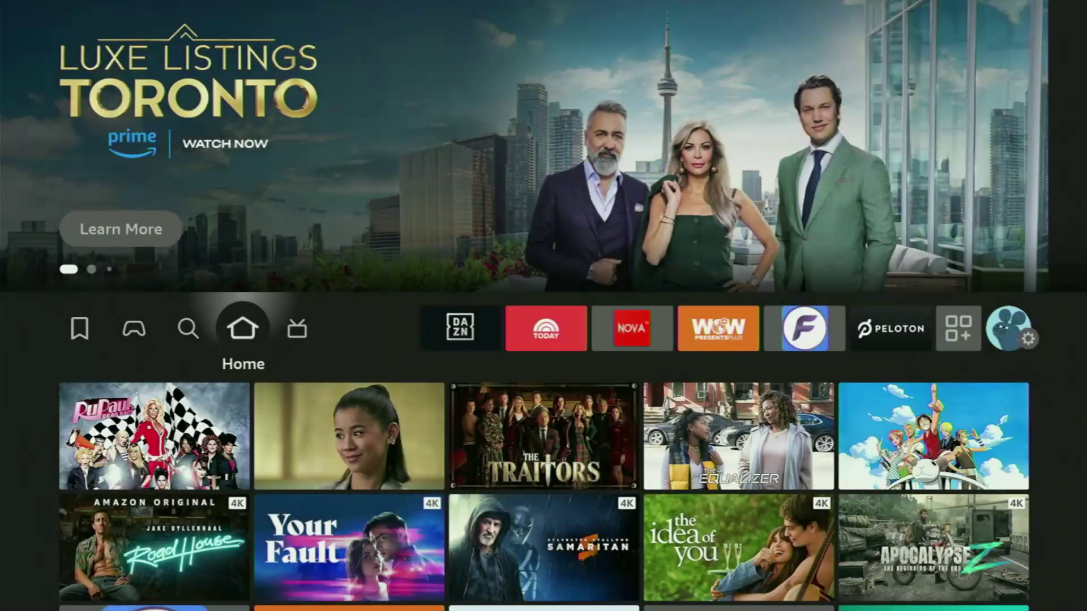
Step: Go to the settings grid and open My Fire TV
key(Right)
key(Right)
key(Right)
key(Right)
key(Right)
key(Right)
key(Right)
key(Right)
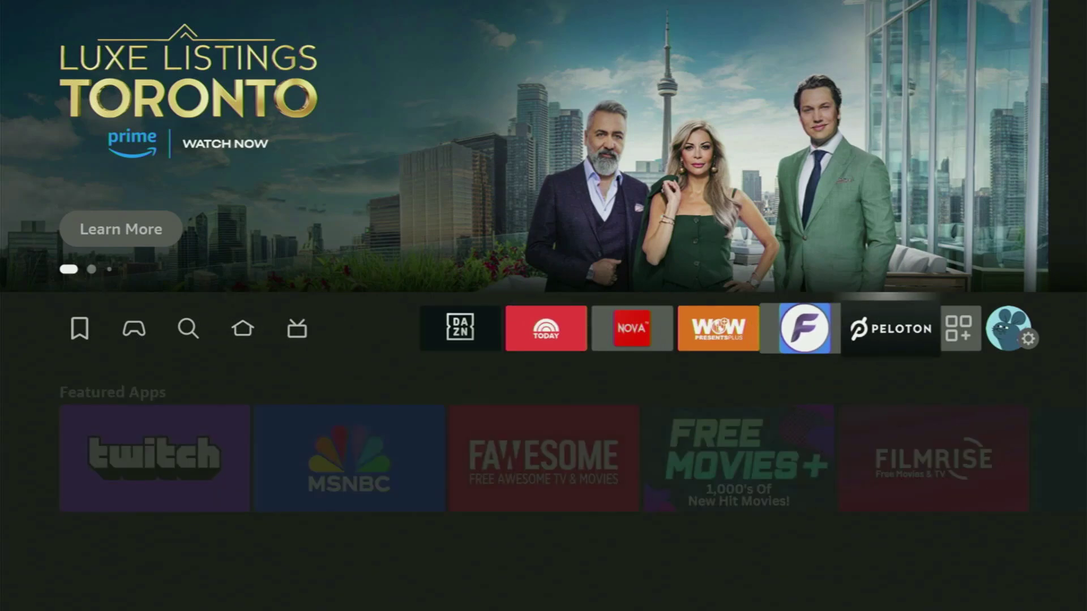
key(Right)
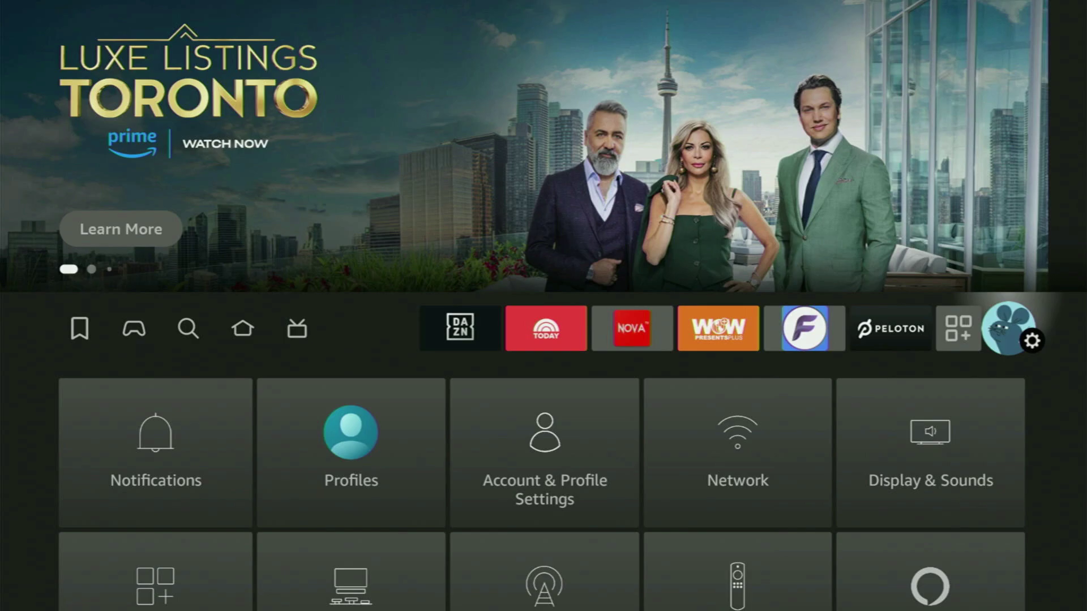
key(Down)
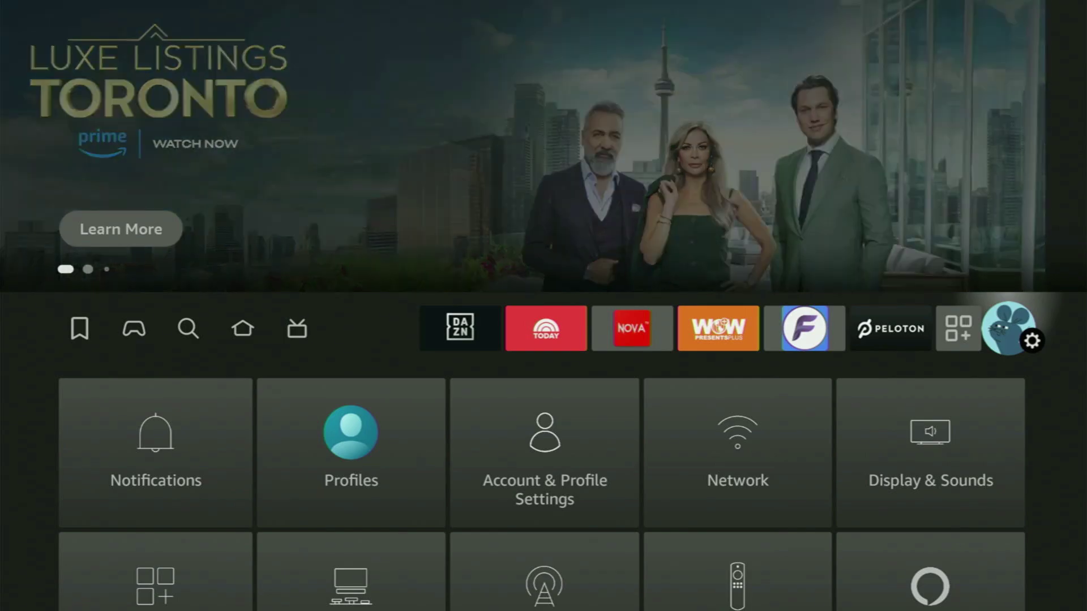
key(Down)
key(Down)
key(Right)
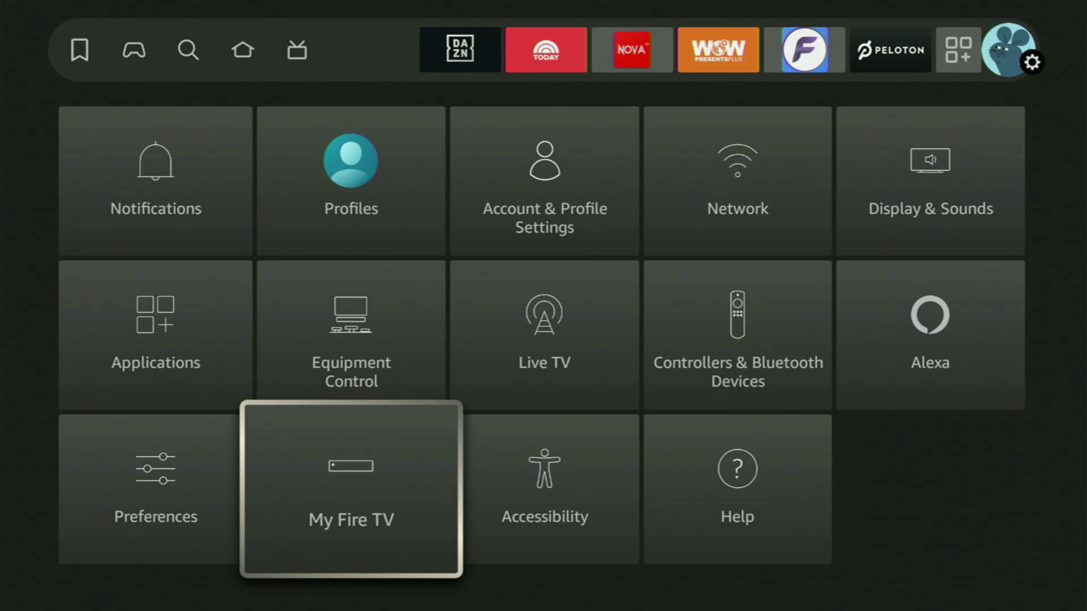
key(Return)
Step: Browse the My Fire TV list down to Sleep and back up to About
key(Down)
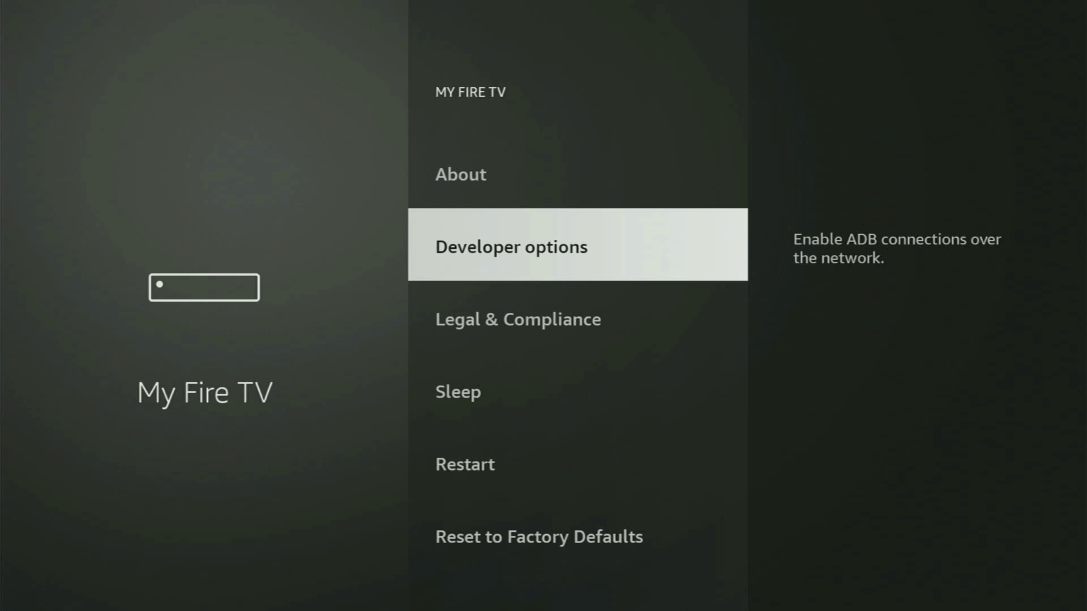
key(Down)
key(Down)
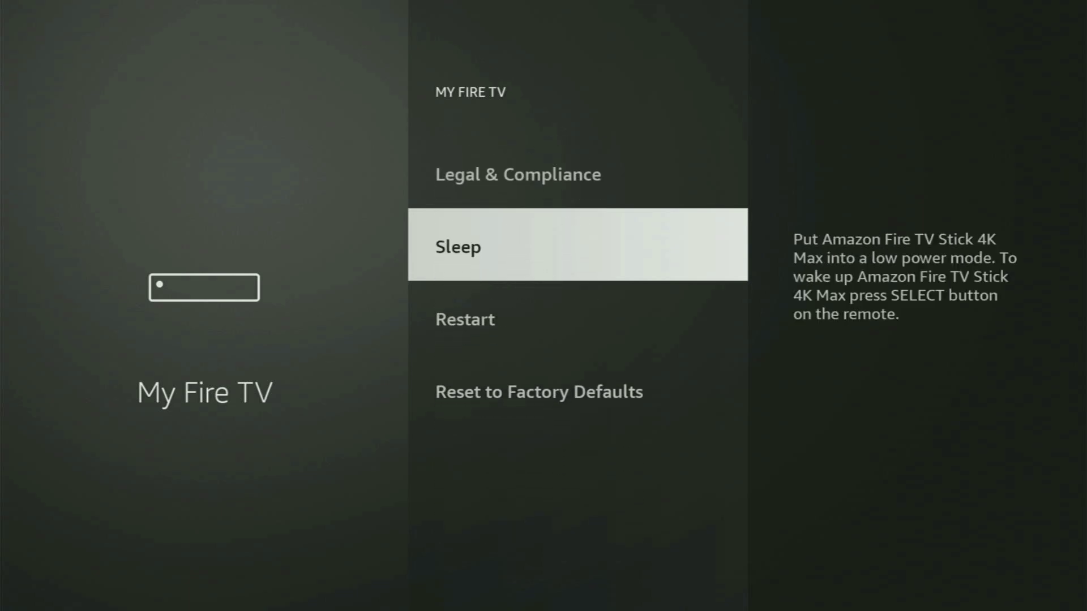
key(Down)
key(Down)
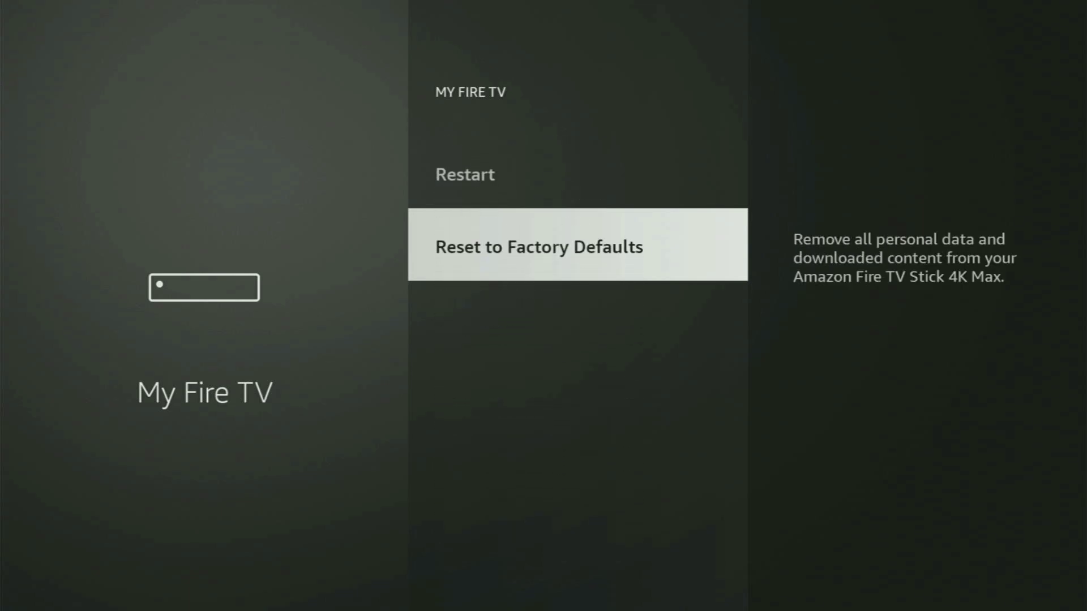
key(Up)
key(Up)
key(Up)
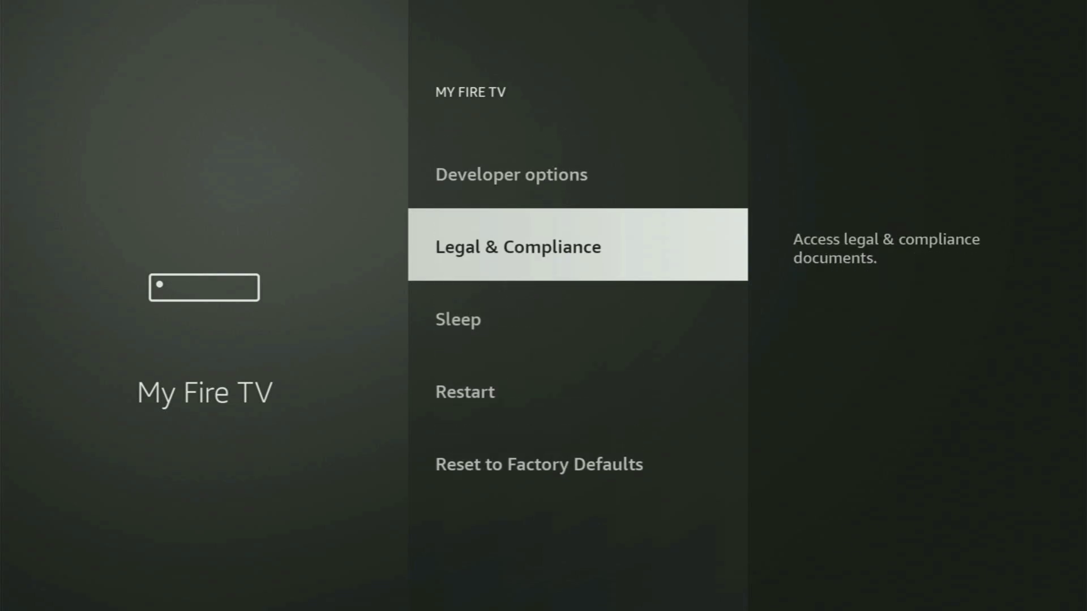
key(Up)
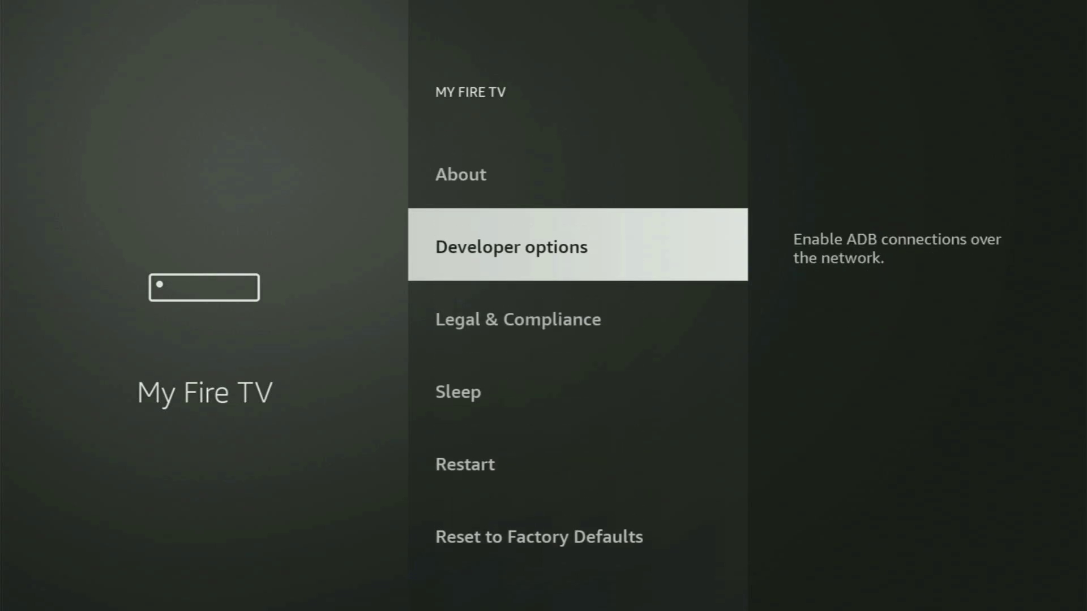
key(Up)
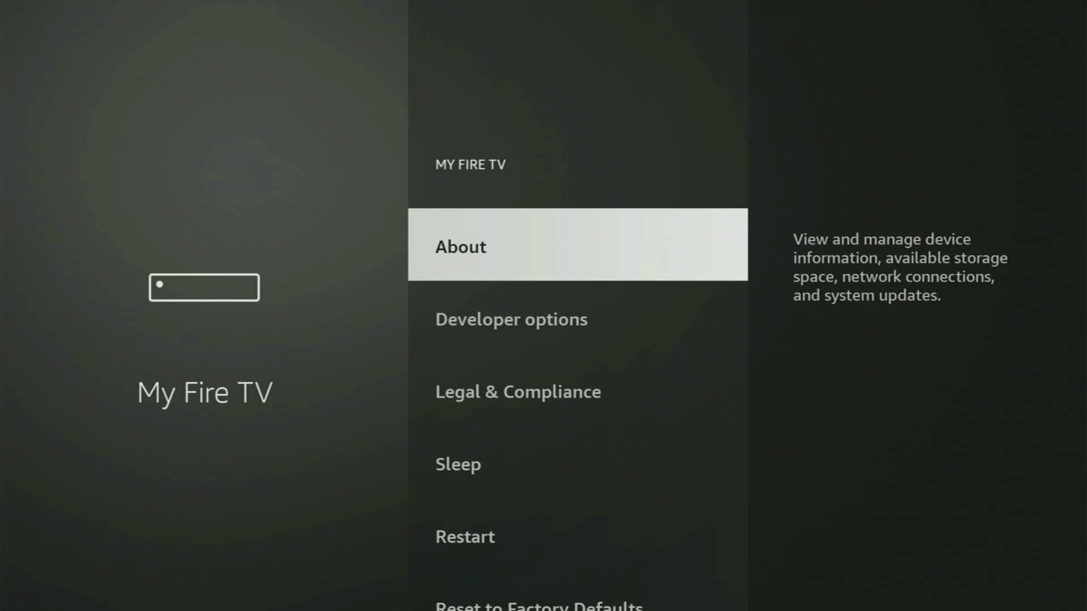
Step: Open About, select the device name to unlock developer mode, then return and highlight Developer options
key(Down)
key(Up)
key(Return)
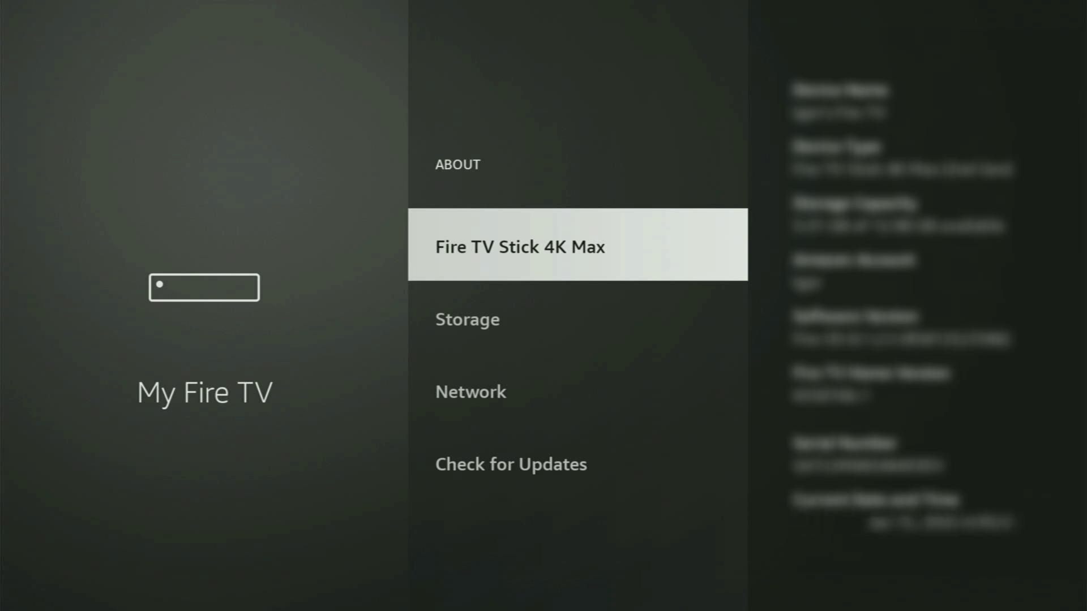
key(Return)
key(Return)
key(Return)
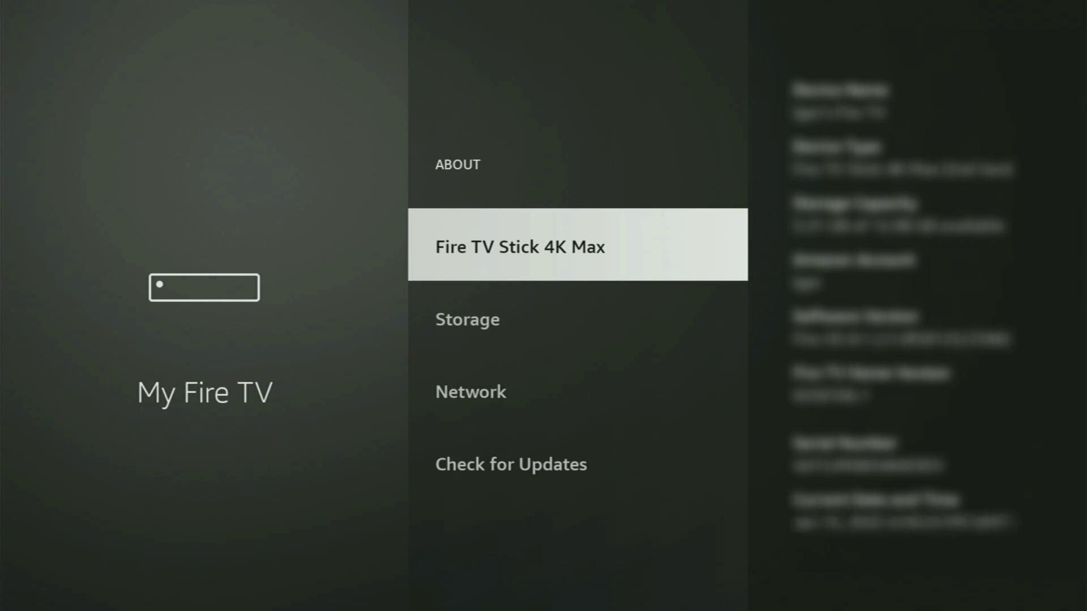
key(Escape)
key(Down)
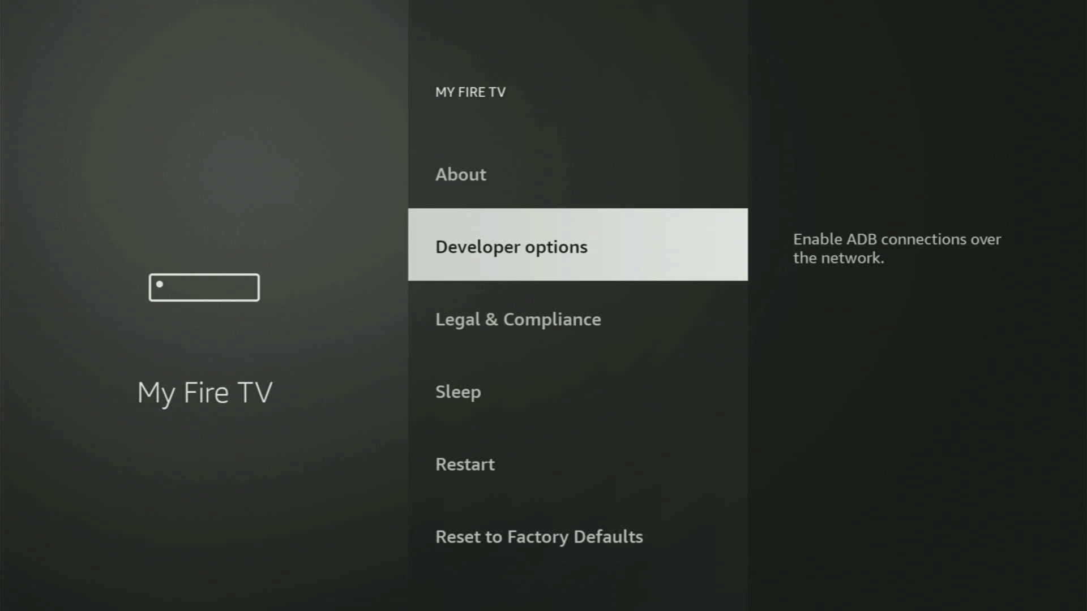
Step: In Developer options, turn ADB debugging on and set Downloader's Install unknown apps permission to ON
key(Return)
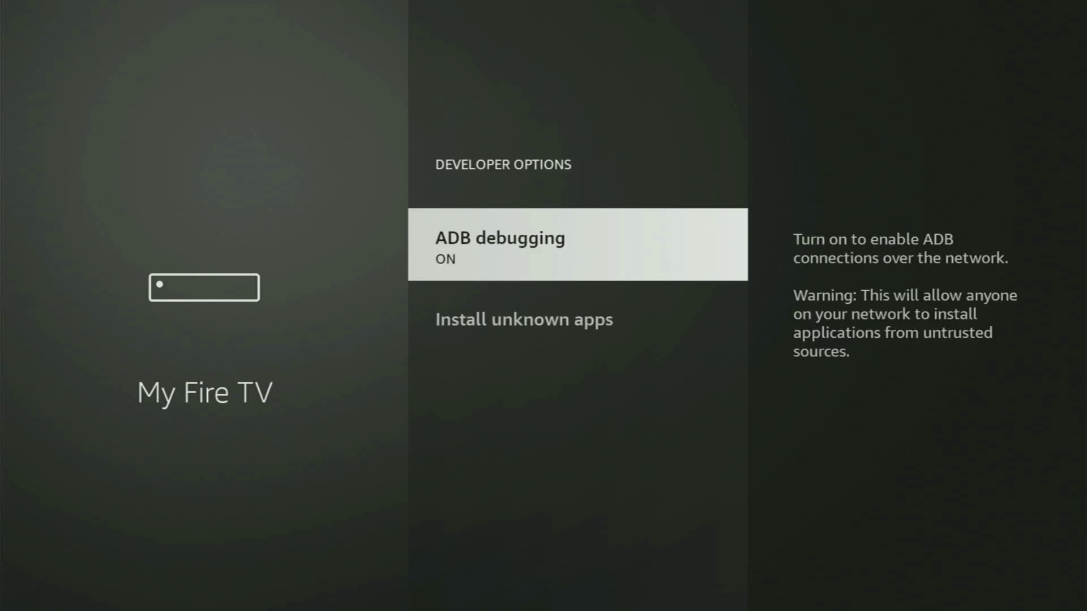
key(Return)
key(Return)
key(Down)
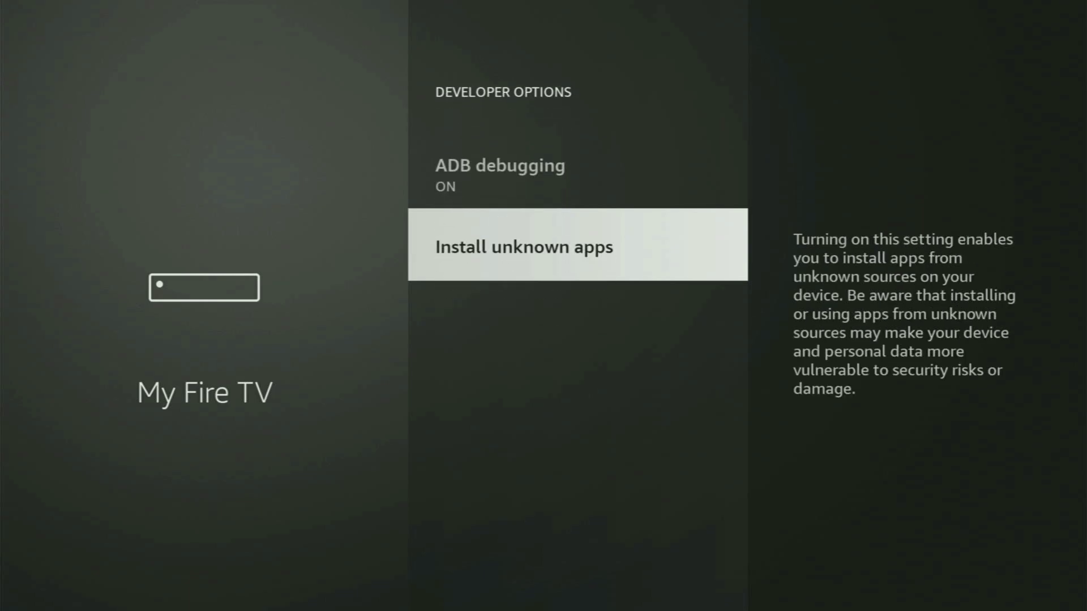
key(Return)
key(Down)
key(Down)
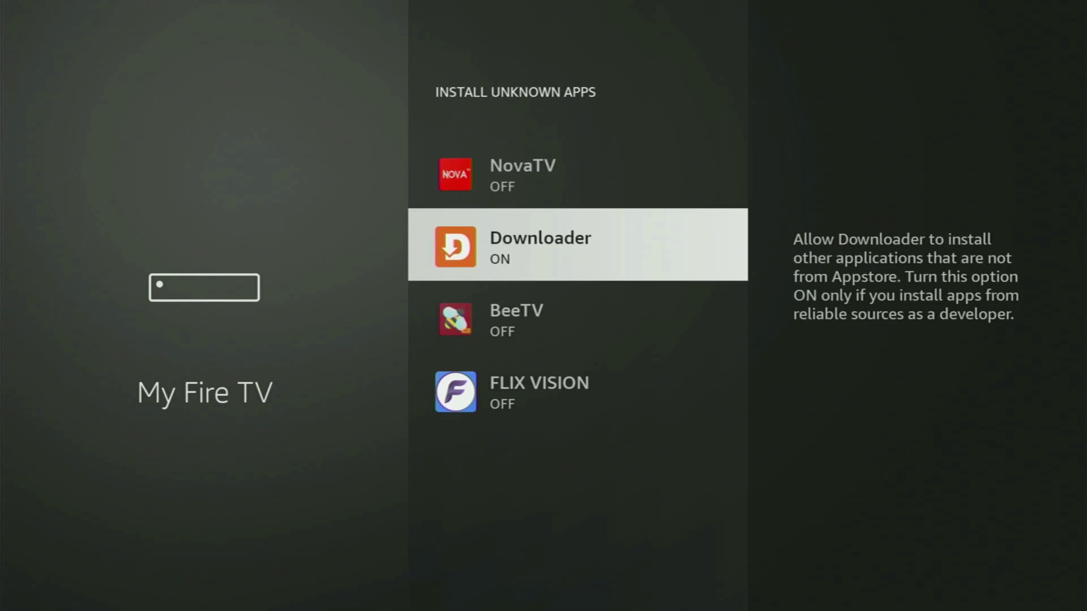
key(Return)
key(Return)
Step: Check the BeeTV and NovaTV install permissions, then open Your Apps & Channels
key(Down)
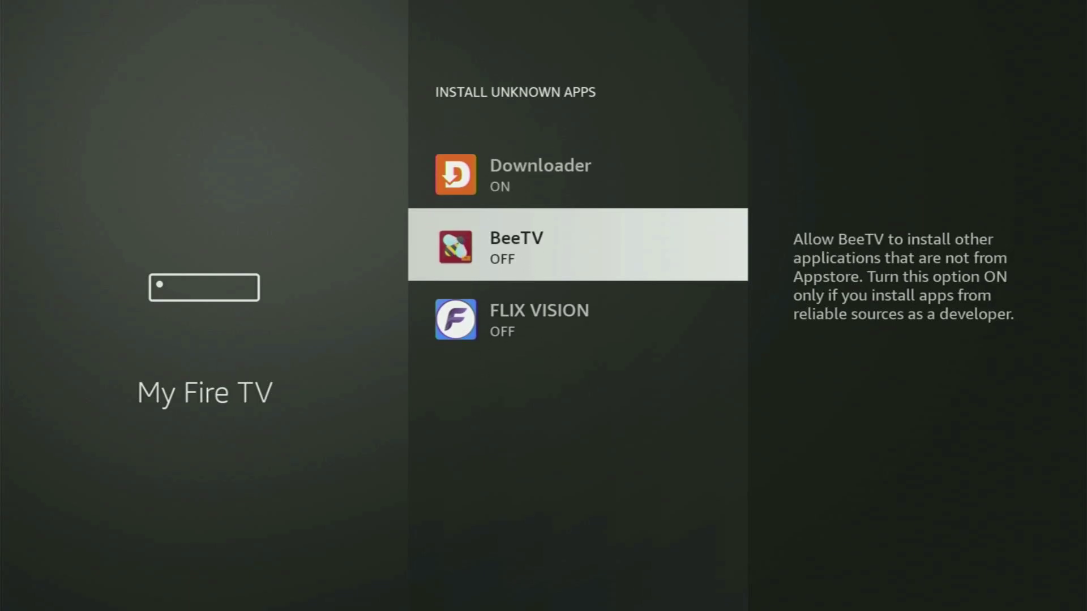
key(Up)
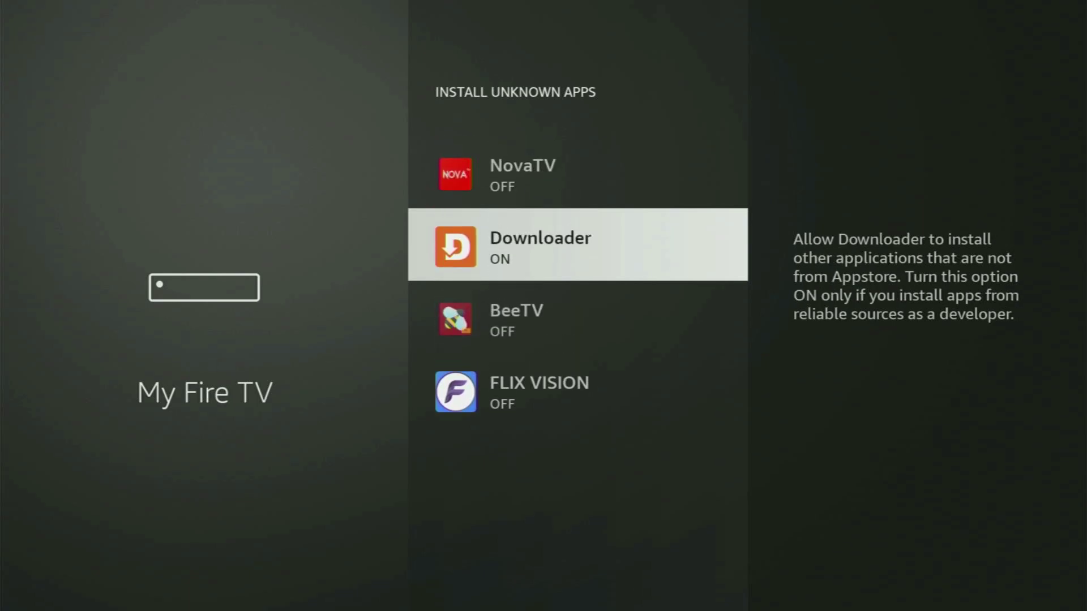
key(Up)
key(Up)
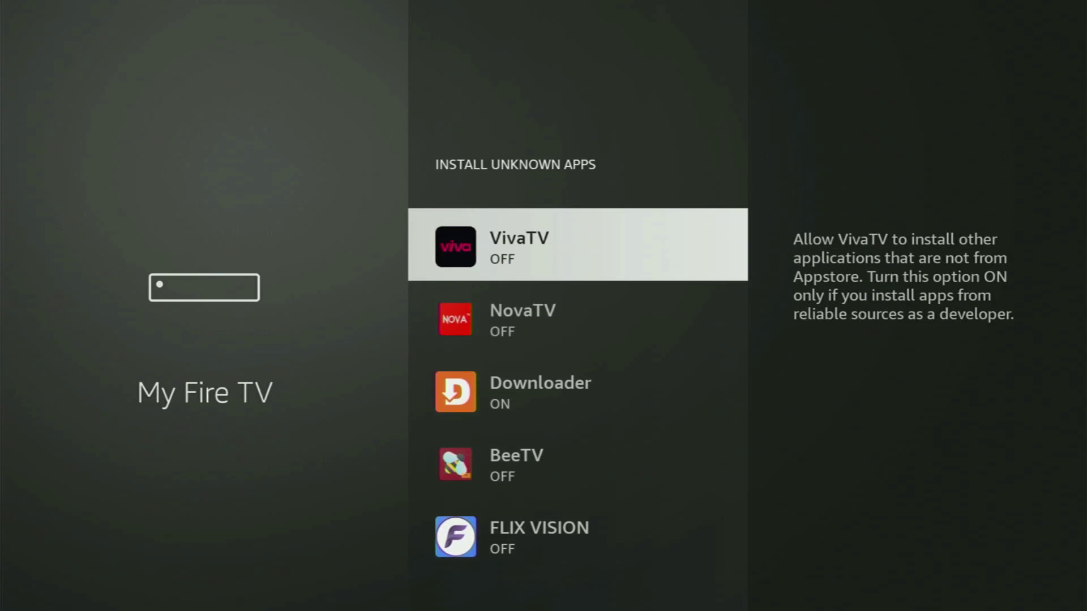
key(Down)
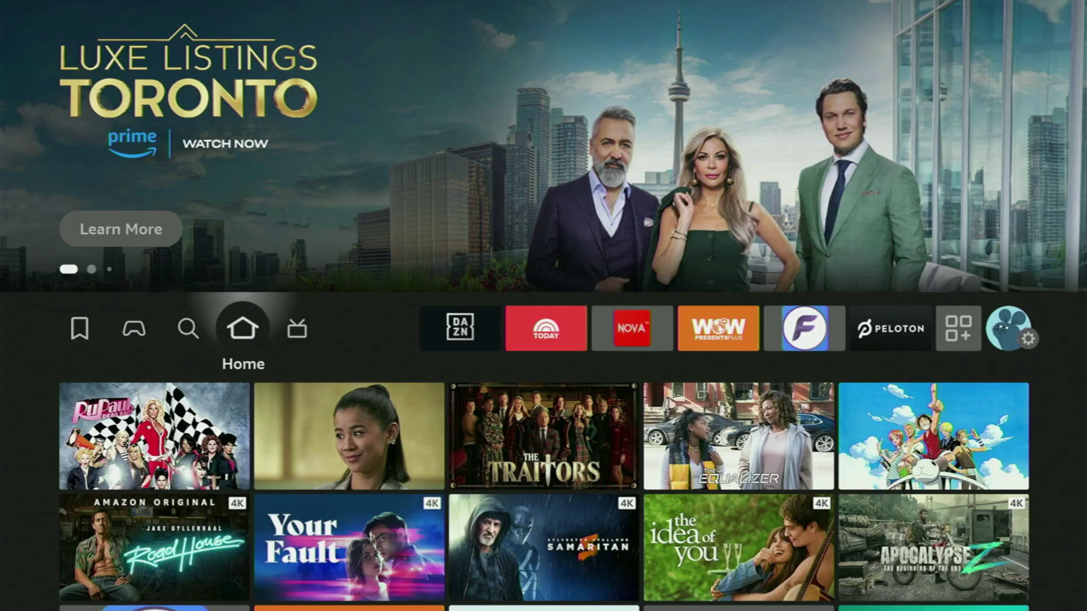
key(Right)
key(Right)
key(Right)
key(Right)
key(Right)
key(Right)
key(Right)
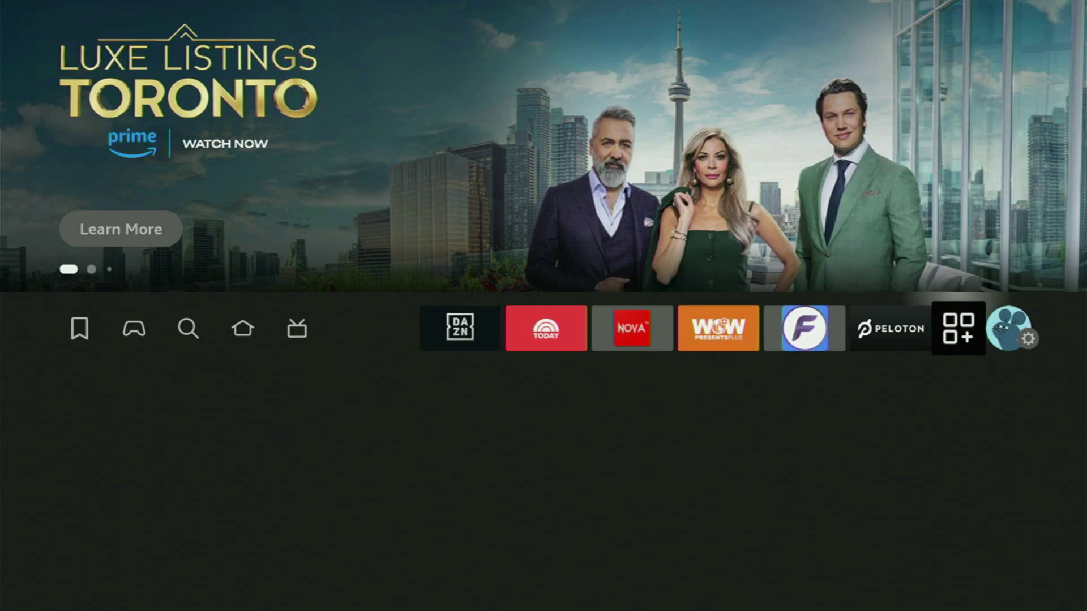
key(Return)
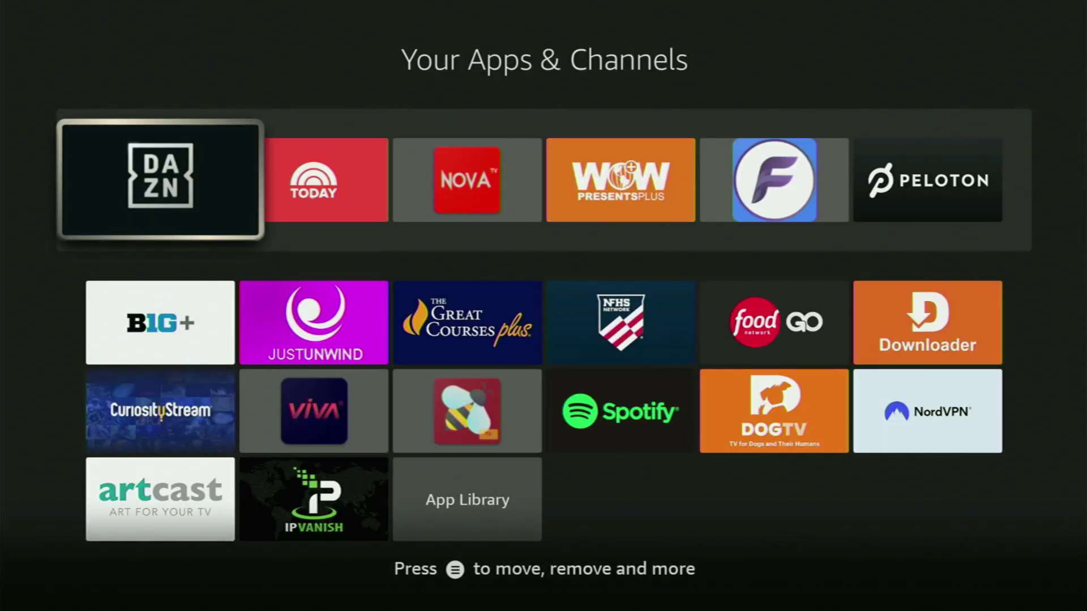
Step: Move from the Downloader tile to NordVPN and launch it
key(Down)
key(Right)
key(Right)
key(Right)
key(Right)
key(Right)
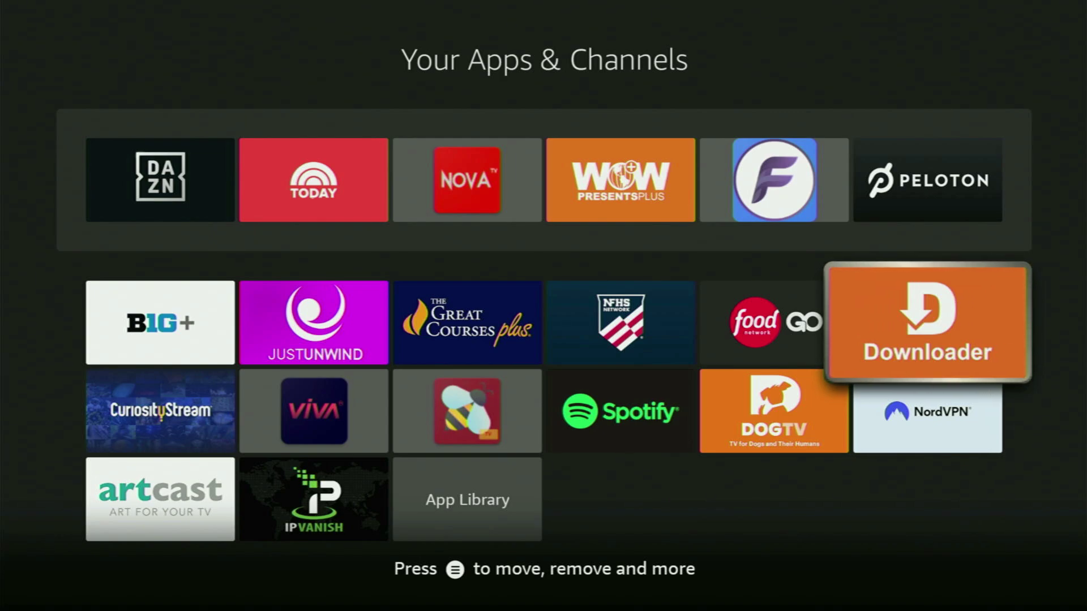
key(Down)
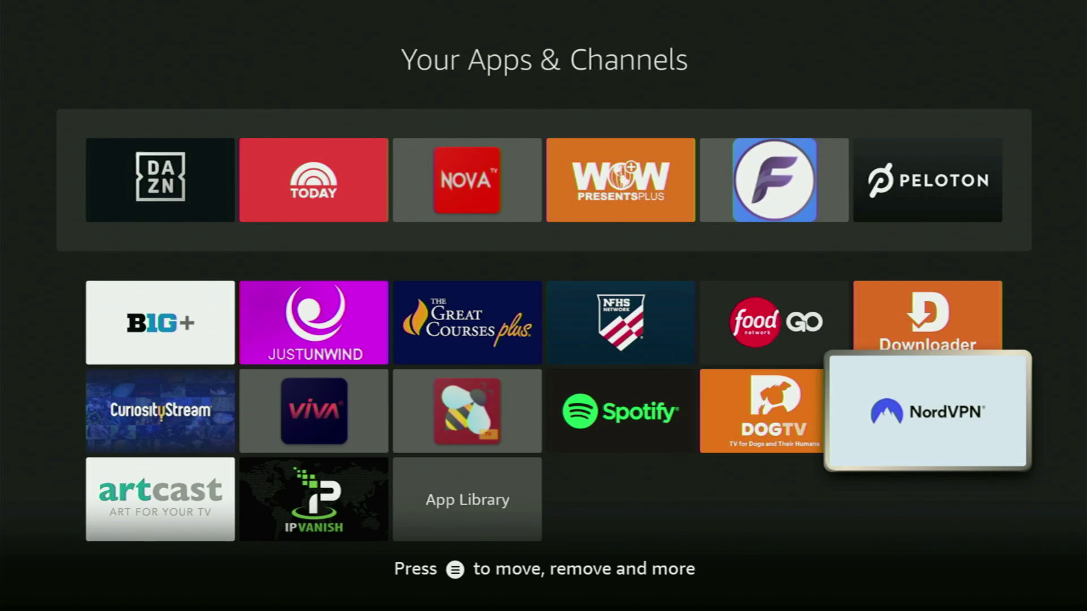
key(Return)
Step: Browse the suggested servers, then scroll the all-countries list down to the U-V countries
key(Down)
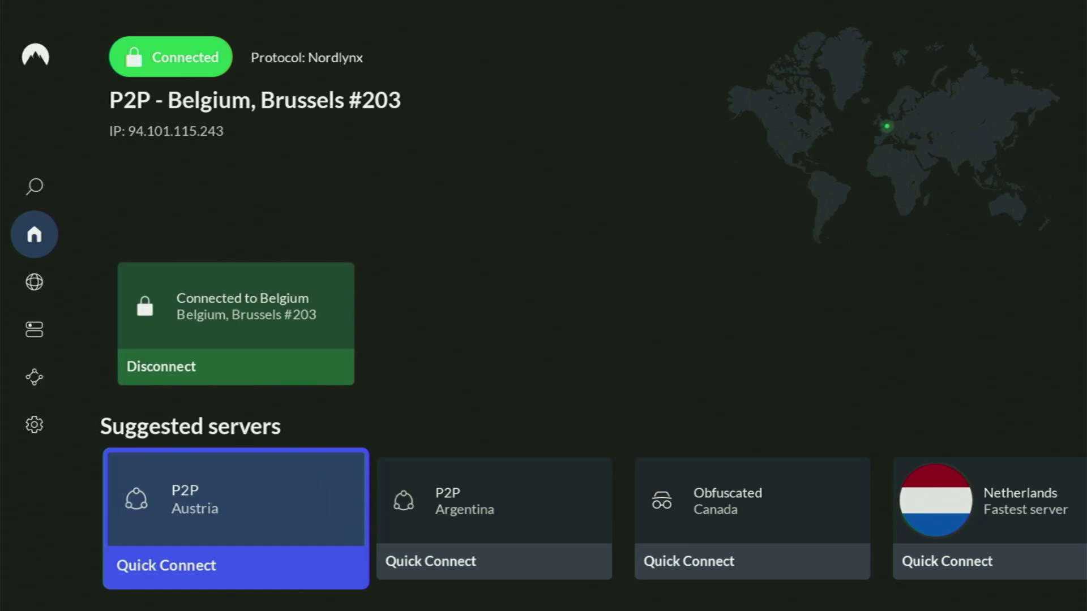
key(Right)
key(Right)
key(Right)
key(Up)
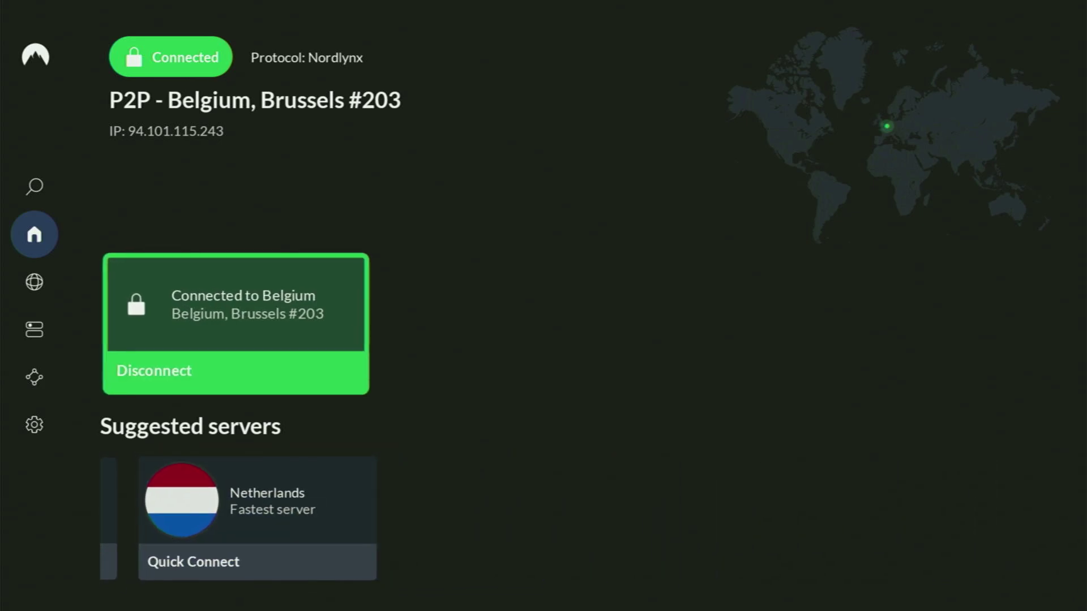
key(Left)
key(Down)
key(Right)
key(Down)
key(Down)
key(Down)
key(Down)
key(Down)
key(Down)
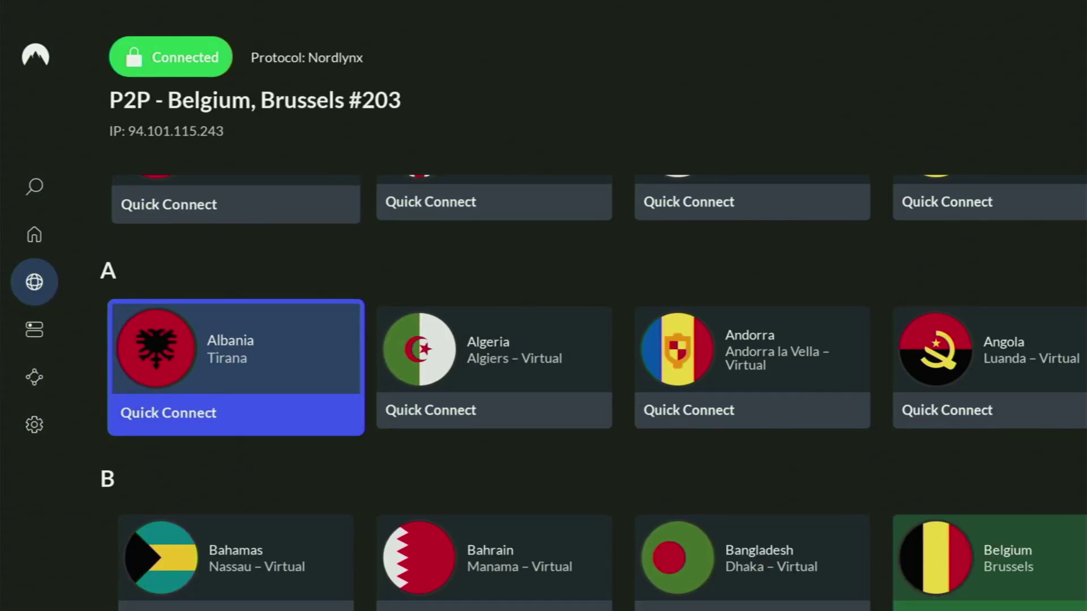
key(Down)
key(Down)
key(Down)
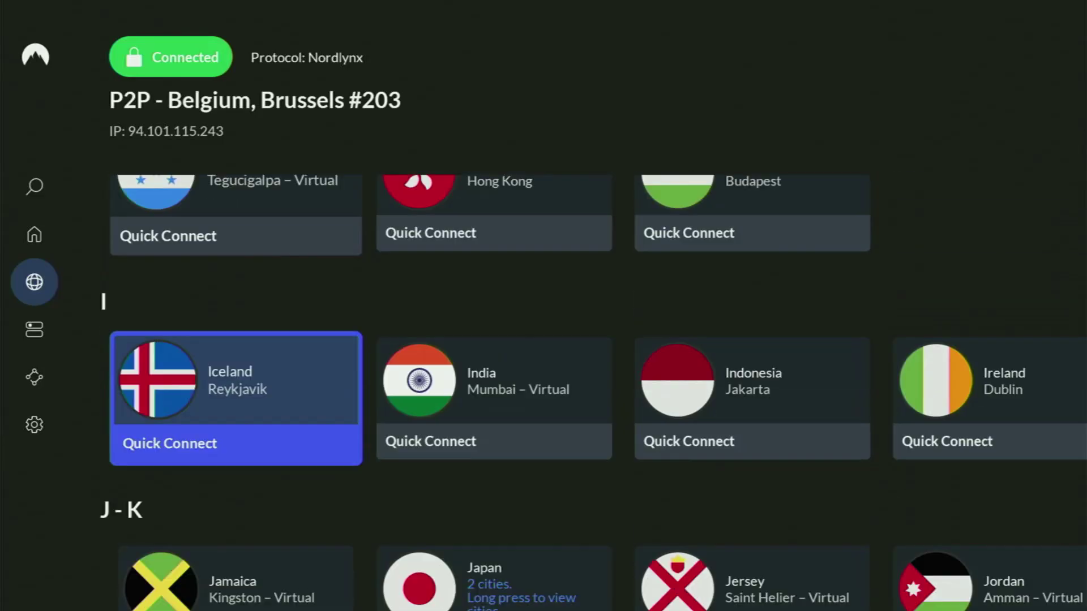
key(Down)
key(Down)
key(Down)
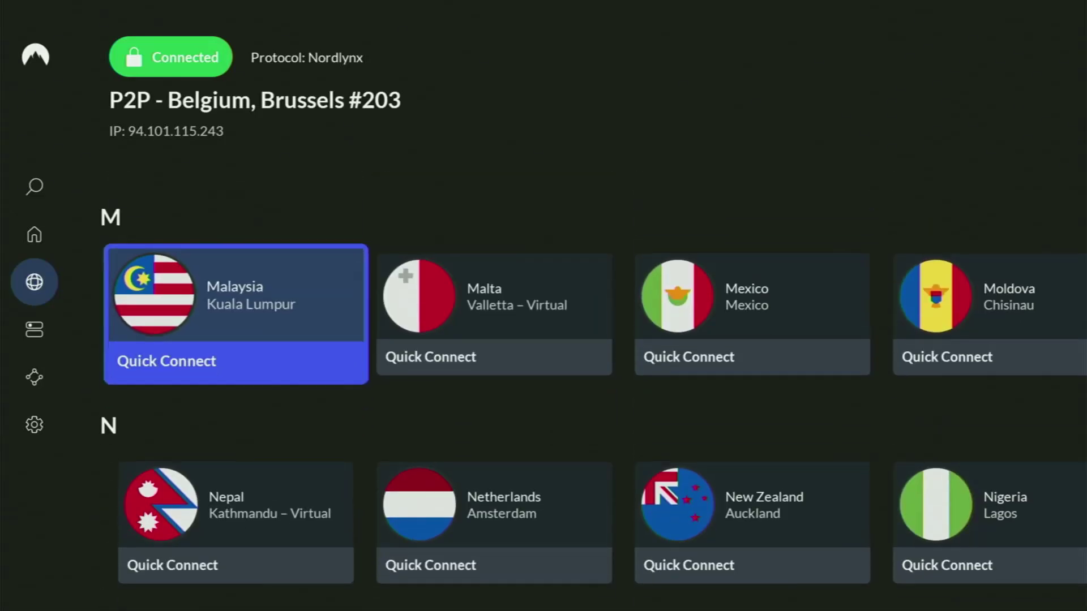
key(Down)
key(Down)
key(Down)
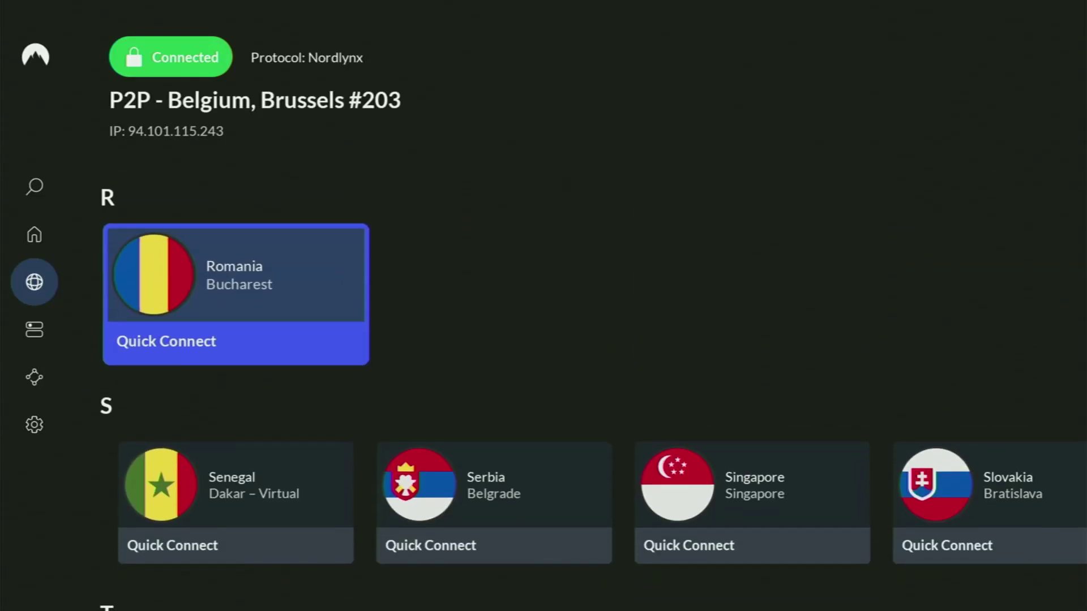
key(Down)
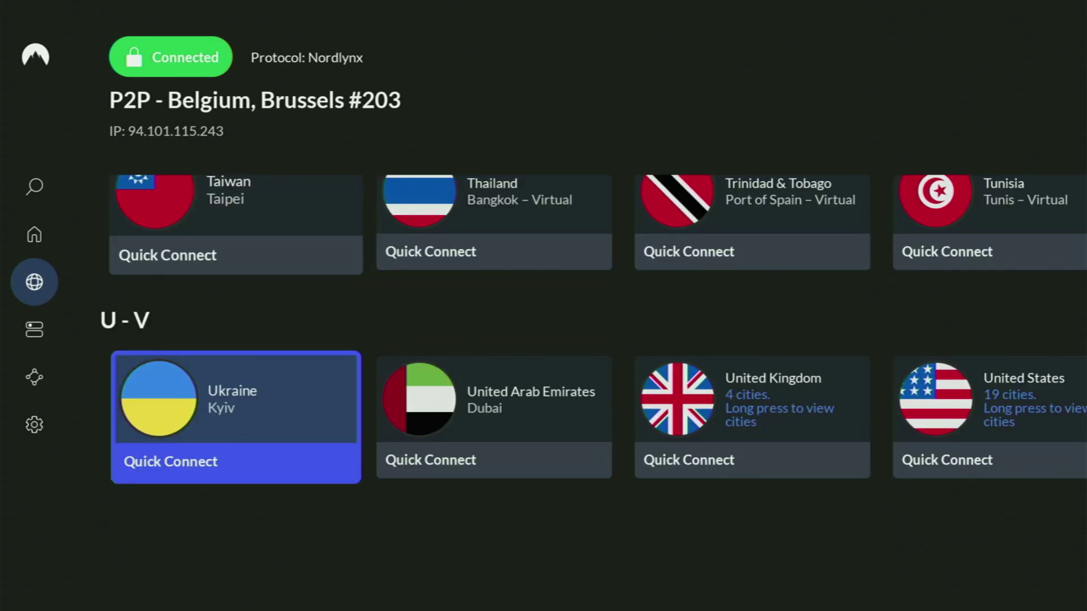
Step: Move back up to the N countries and connect to the Netherlands Amsterdam server
key(Up)
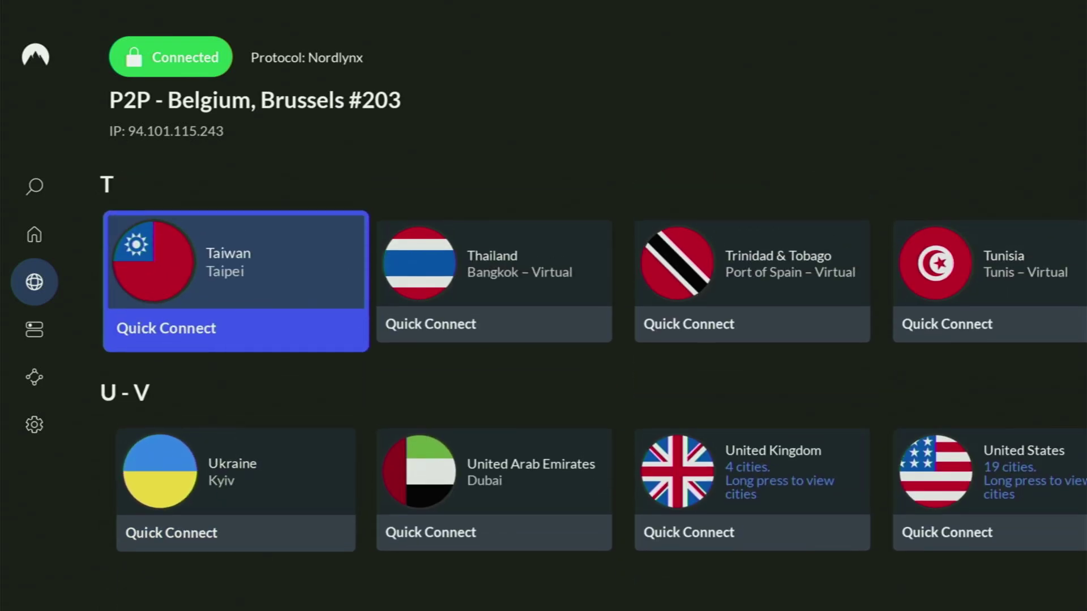
key(Right)
key(Right)
key(Right)
key(Up)
key(Up)
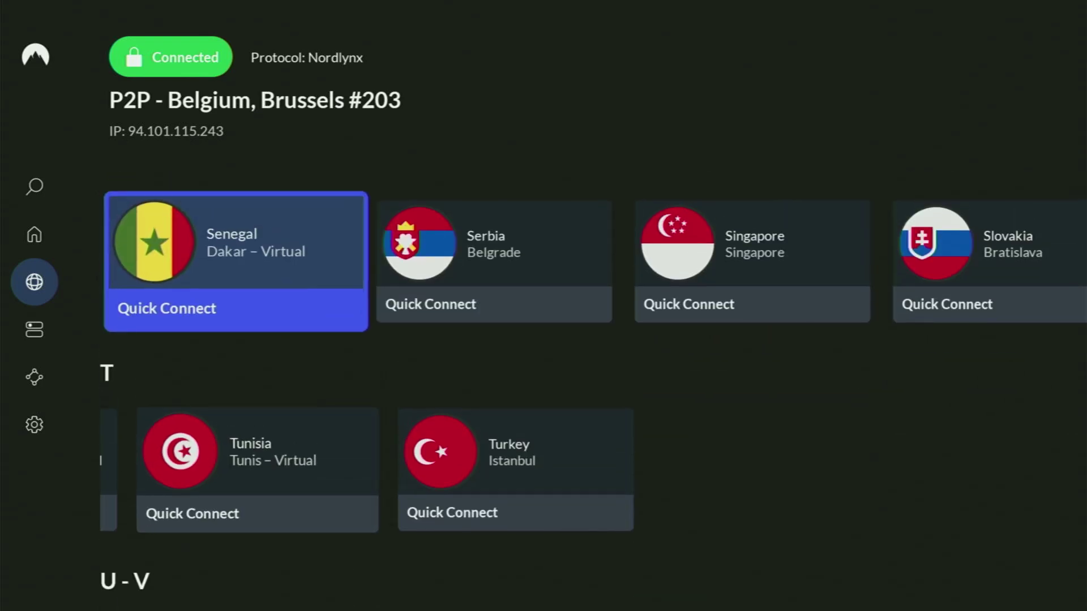
key(Up)
key(Up)
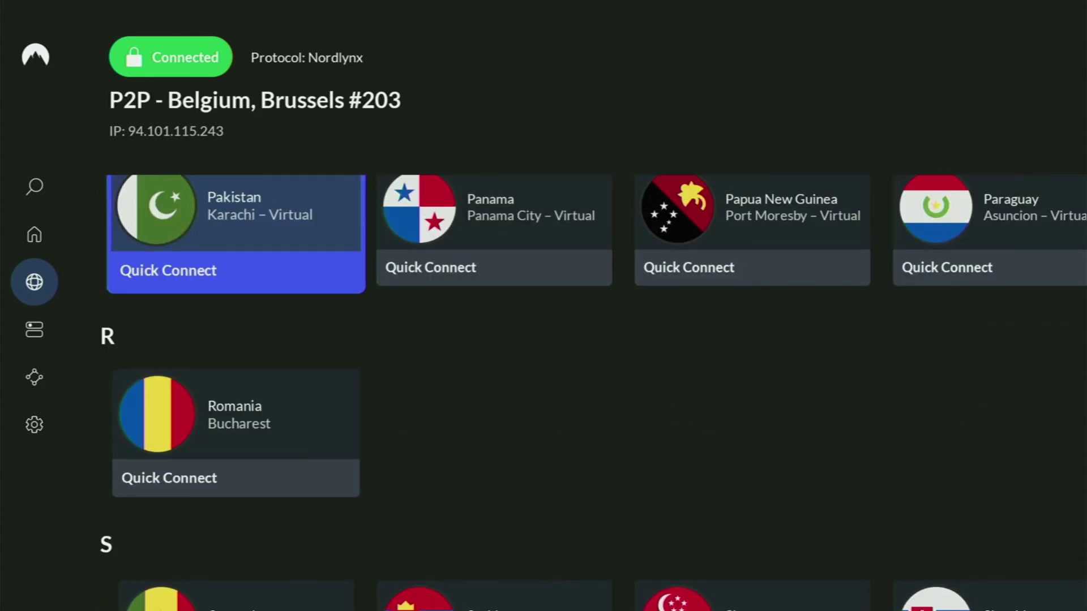
key(Up)
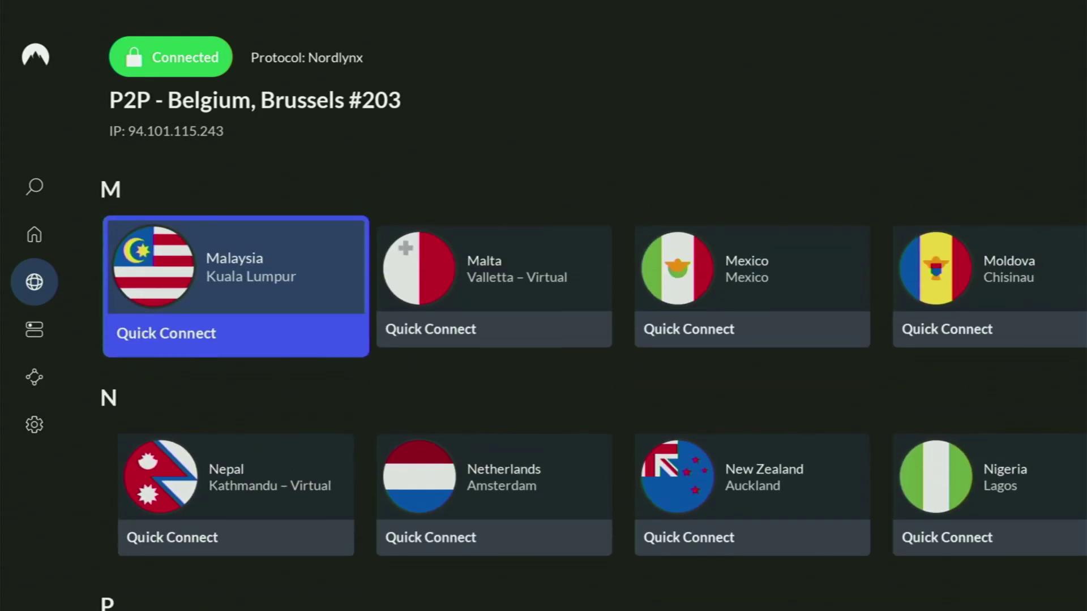
key(Right)
key(Down)
key(Right)
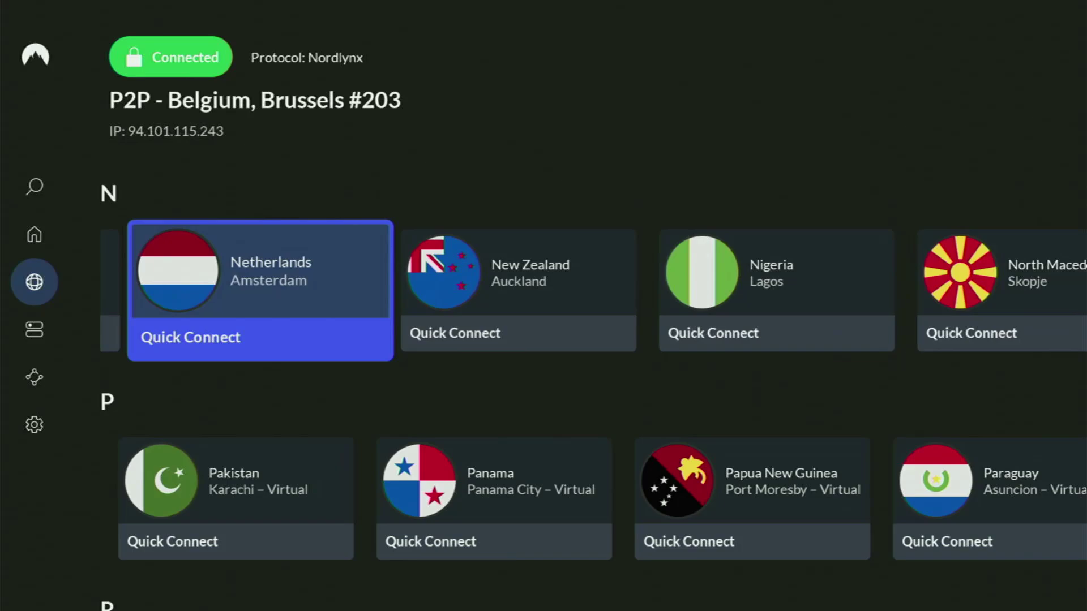
key(Return)
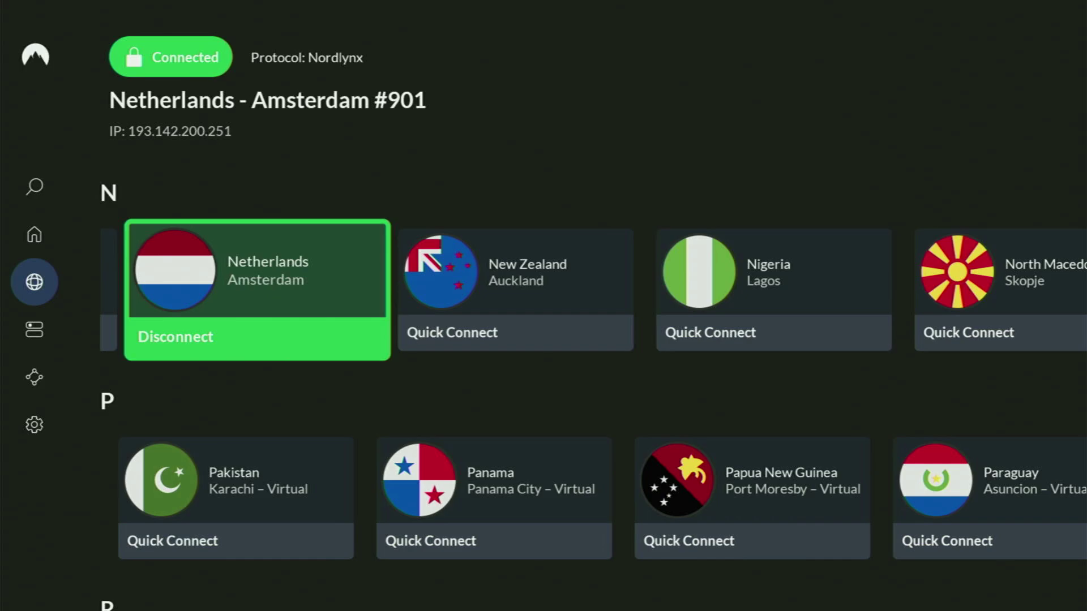
Step: Browse the neighbouring countries Malta, New Zealand, Nigeria and the L row
key(Up)
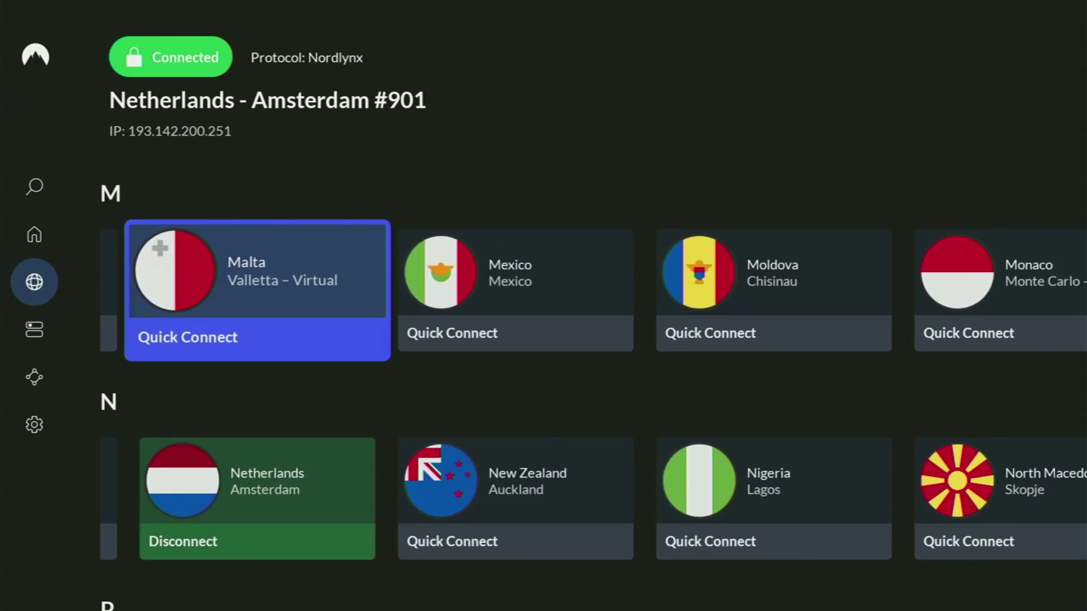
key(Down)
key(Right)
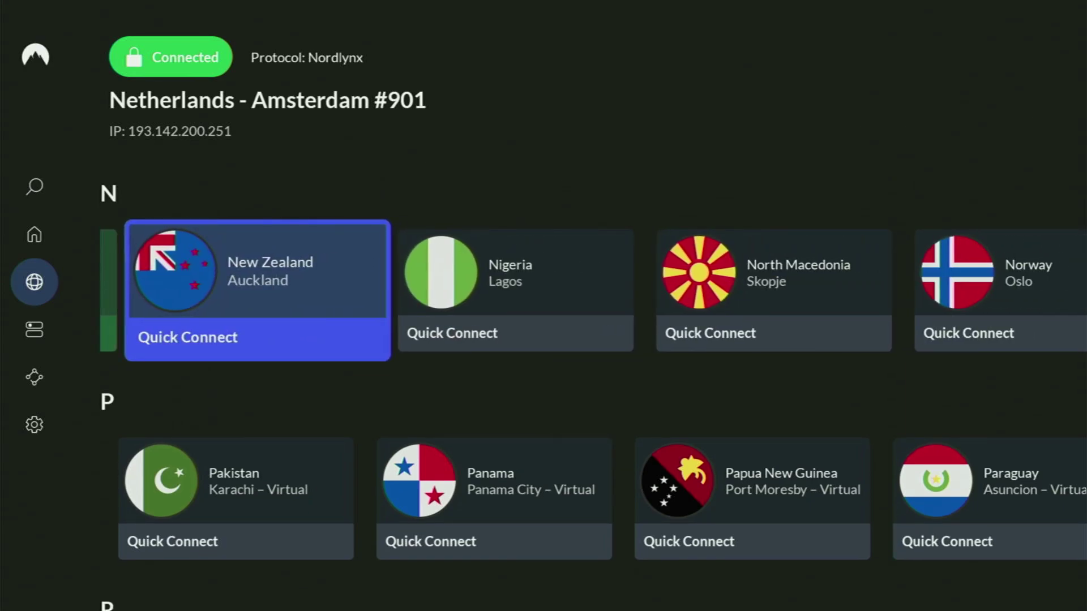
key(Right)
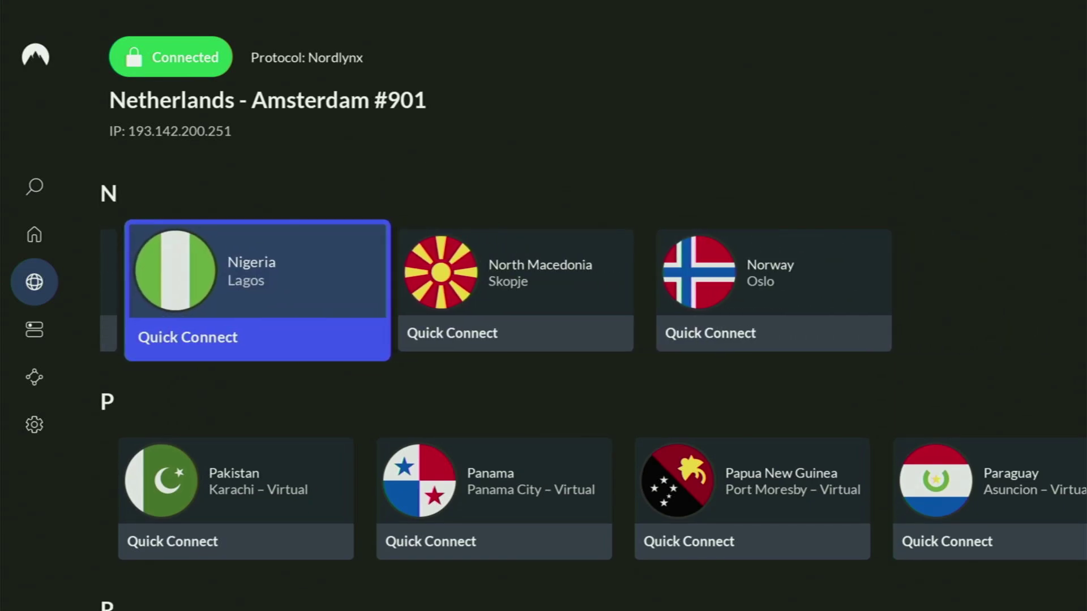
key(Up)
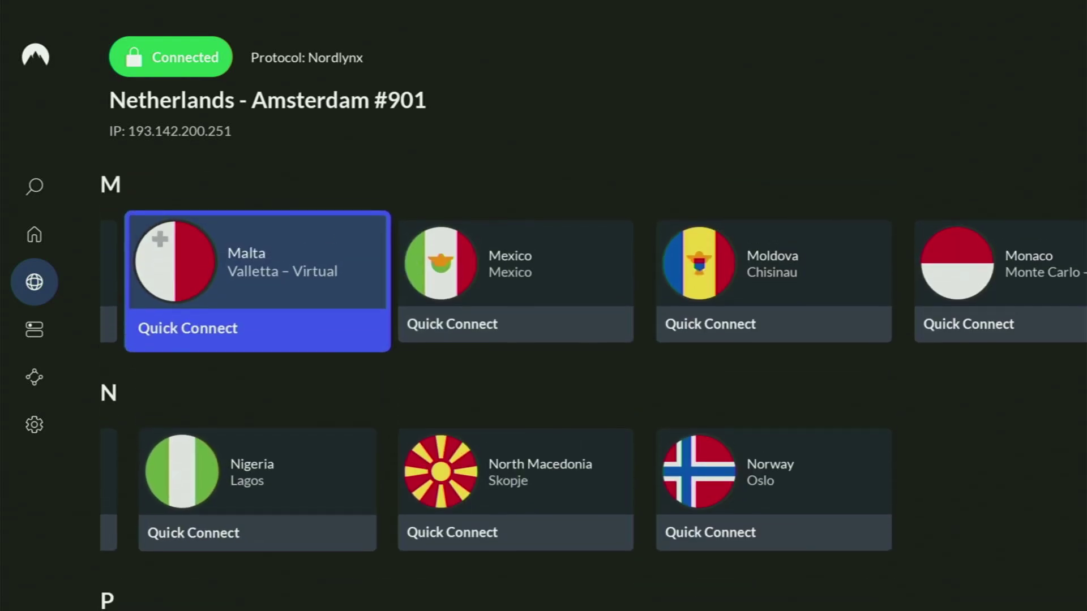
key(Up)
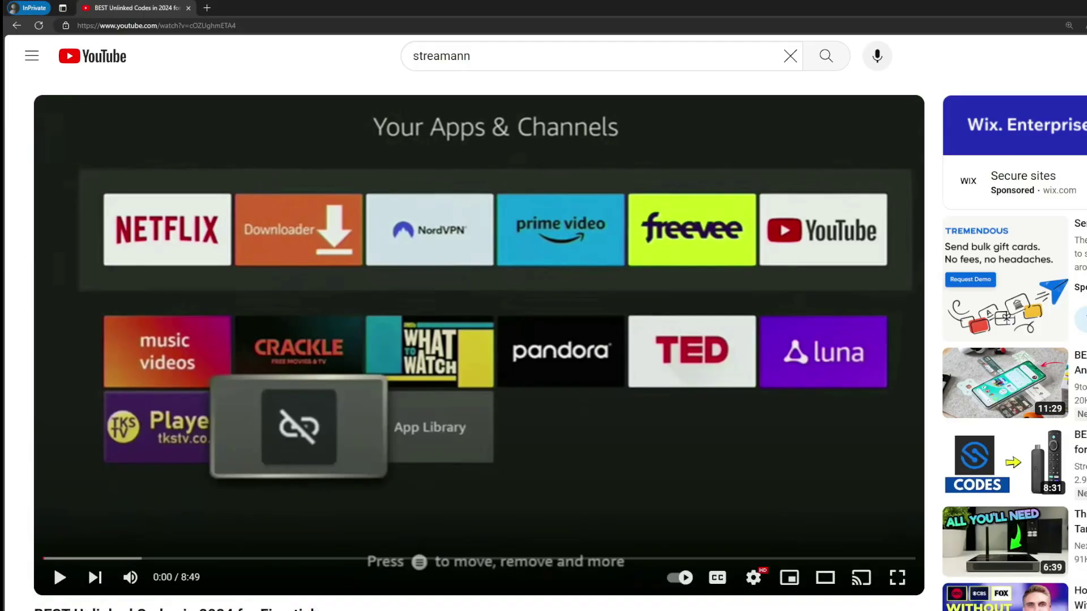
Step: On YouTube, expand the video description and select the topvpnoffer.com link in the pinned comment
scroll(453, 453, down, 5)
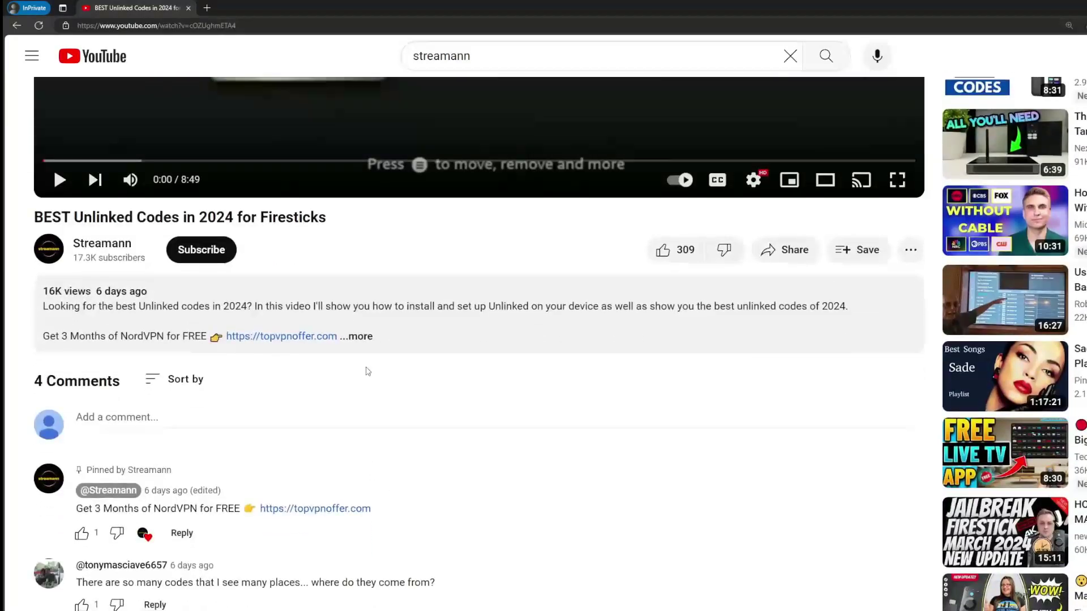
click(362, 337)
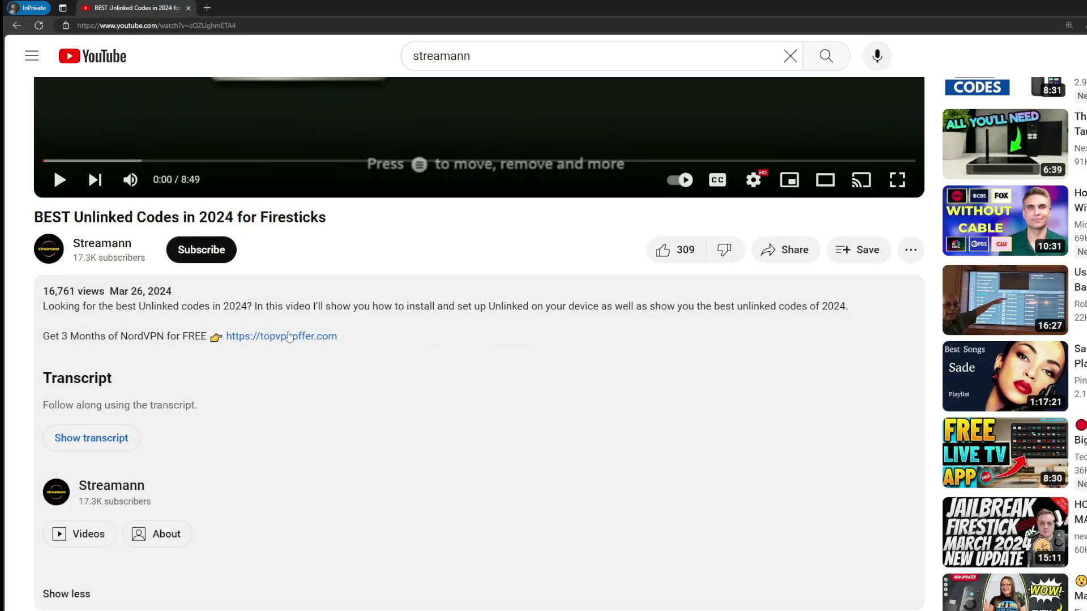
scroll(272, 373, down, 5)
drag(374, 473, 261, 474)
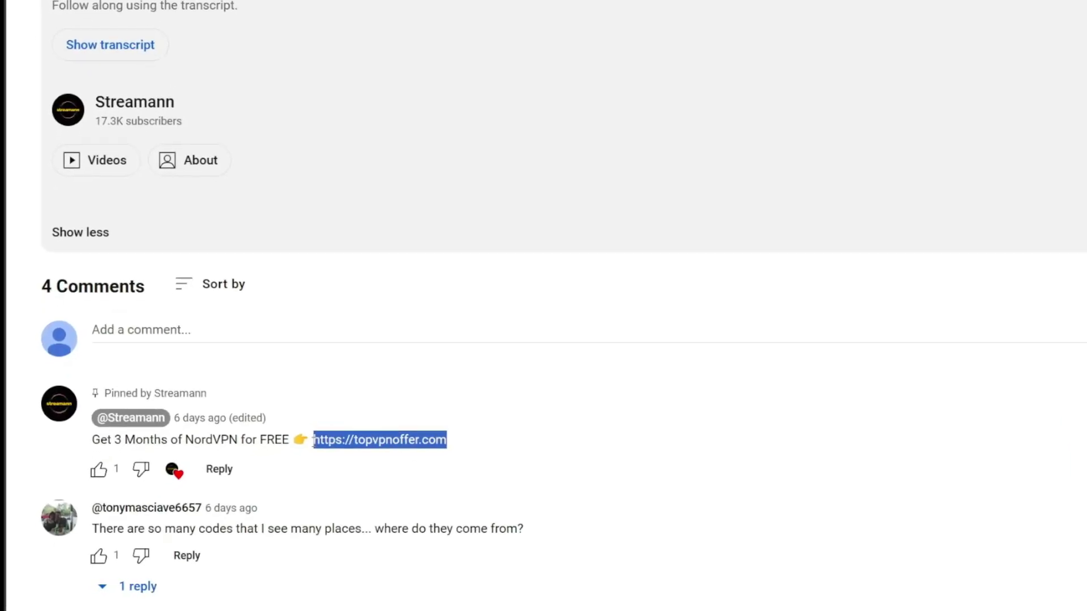
Step: Open the topvpnoffer.com link in a new tab and highlight the '3 months extra' offer
click(317, 440)
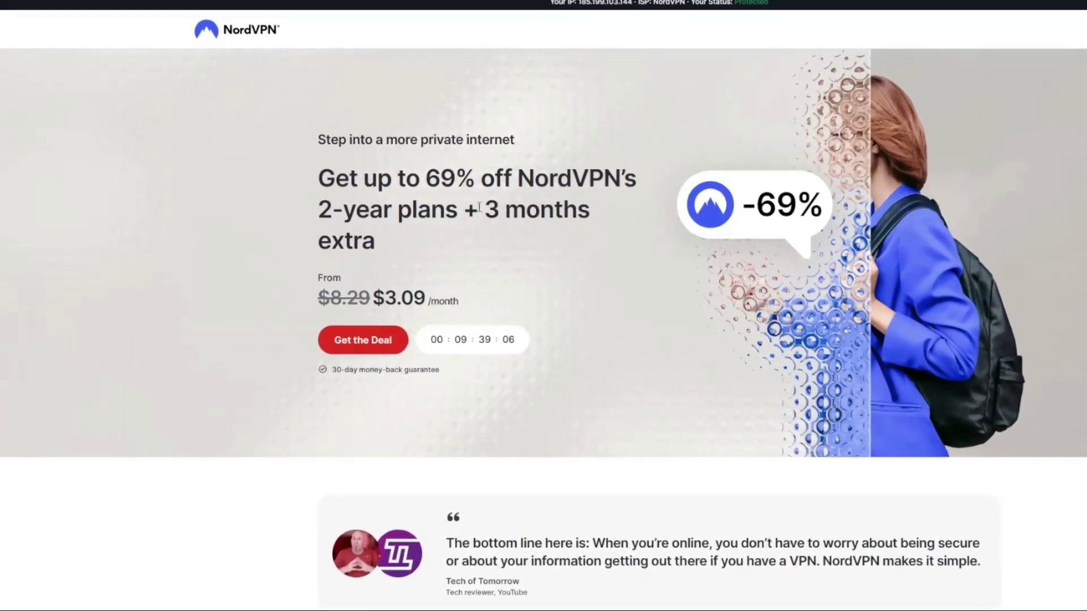
drag(480, 209, 594, 238)
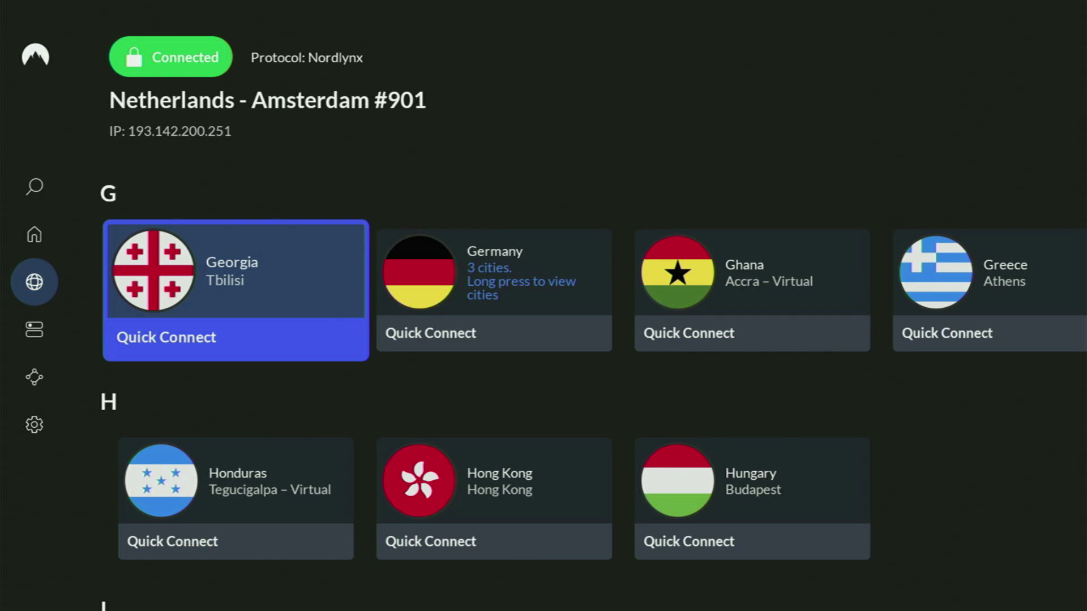
Step: Go Home and launch Downloader from the recently used apps row
key(Home)
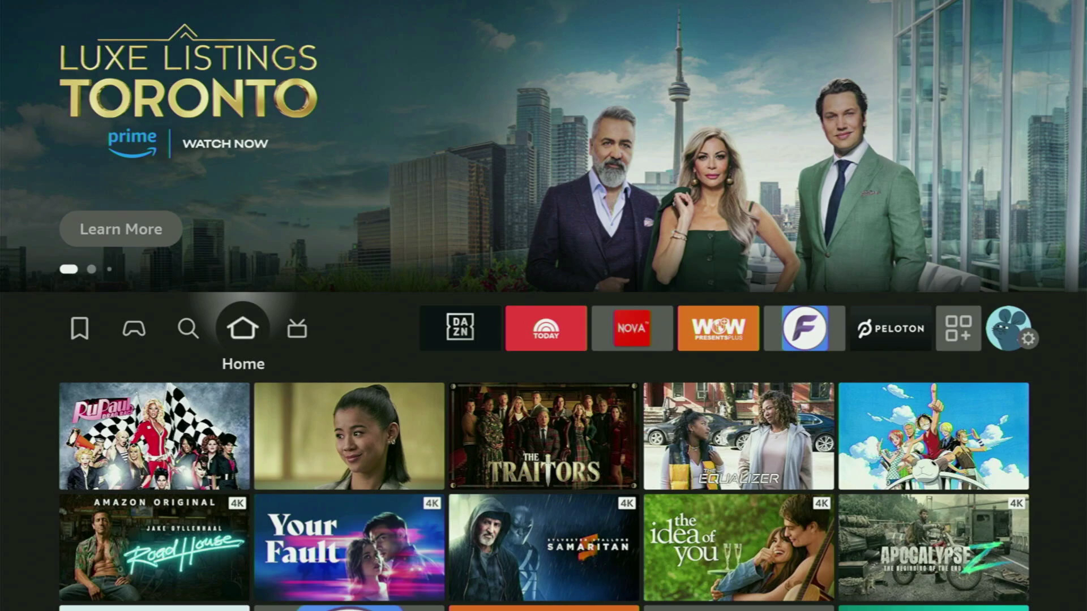
key(Down)
key(Down)
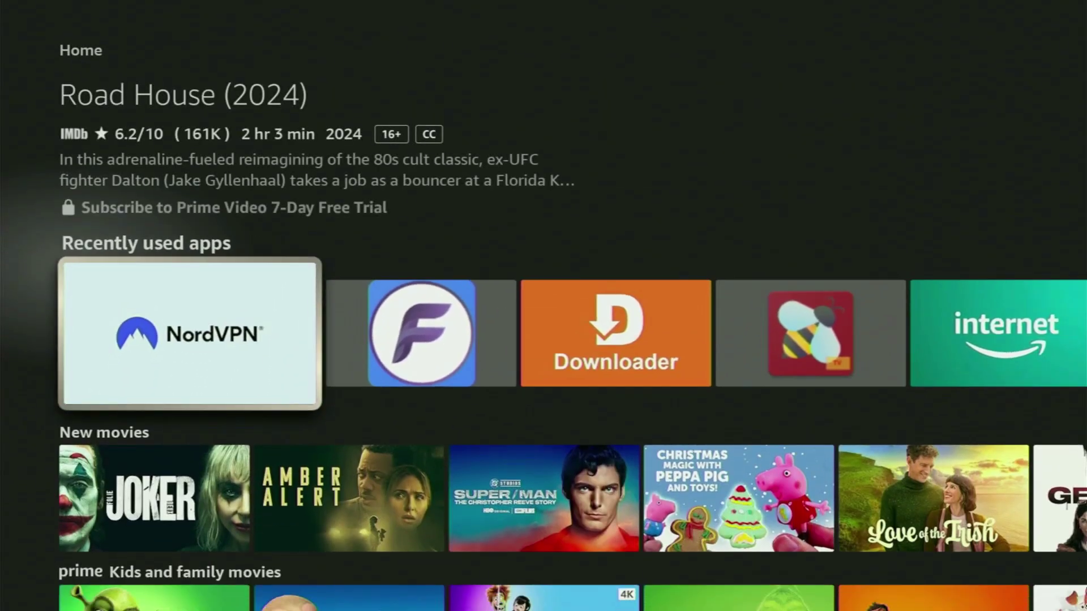
key(Right)
key(Right)
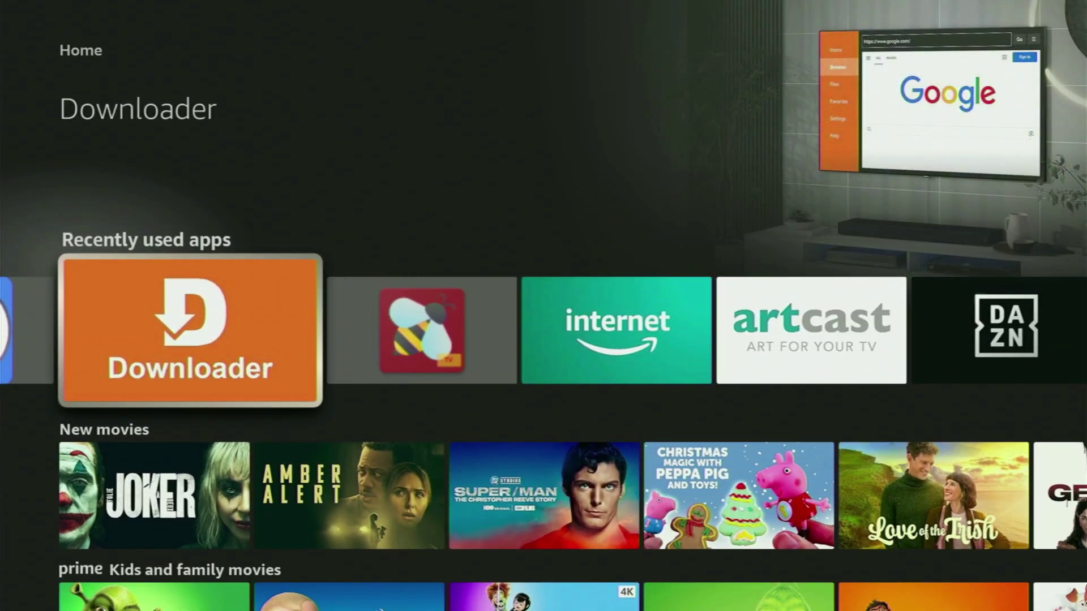
key(Return)
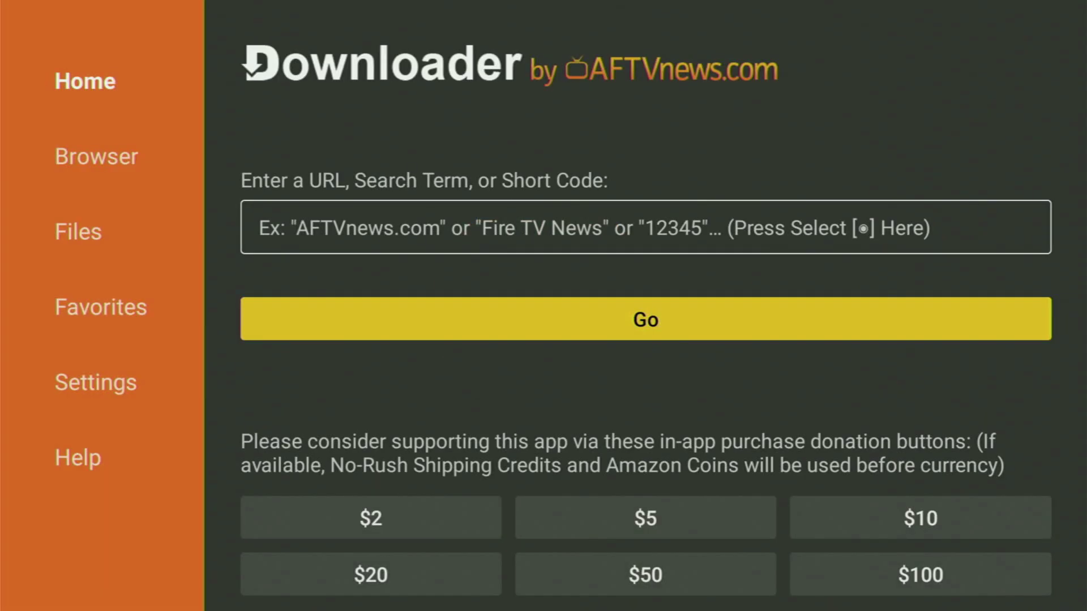
Step: Enter short code 47827 in Downloader's URL field and submit it with Go
key(Up)
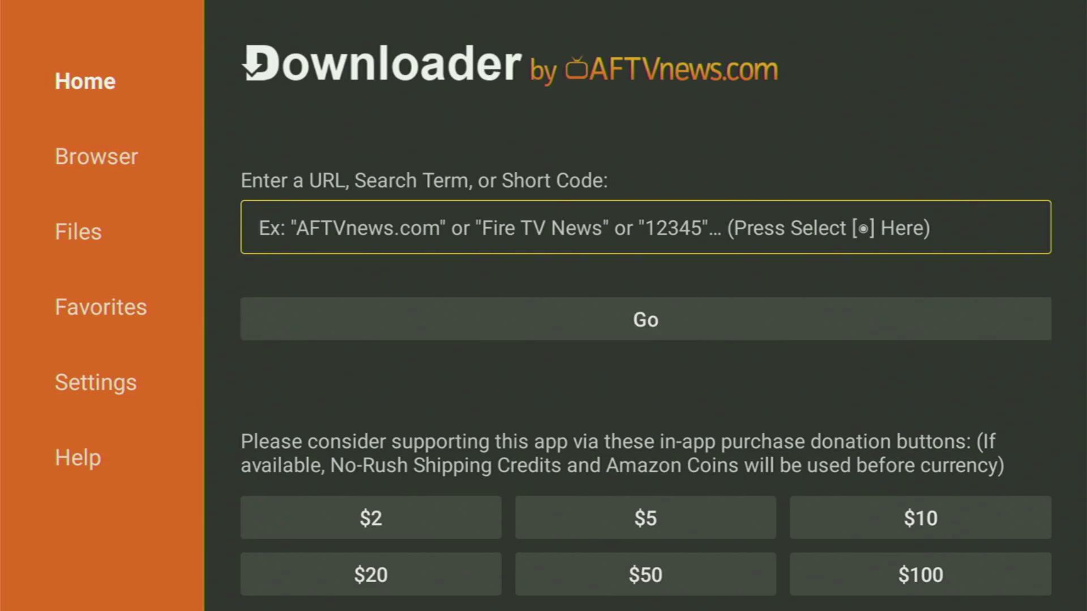
key(Return)
key(Up)
key(Right)
key(Right)
key(Right)
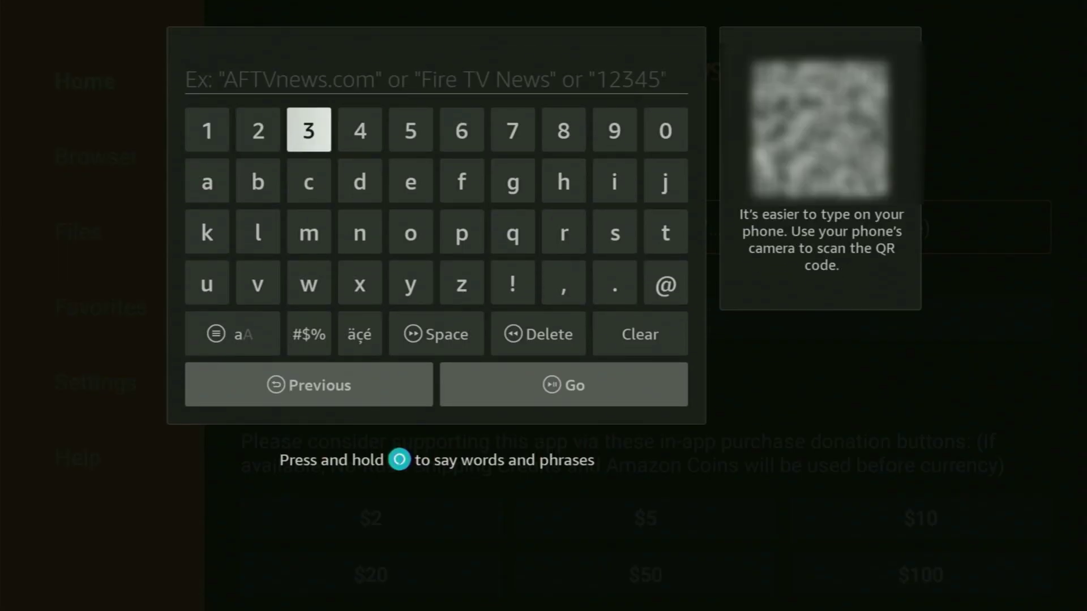
key(Return)
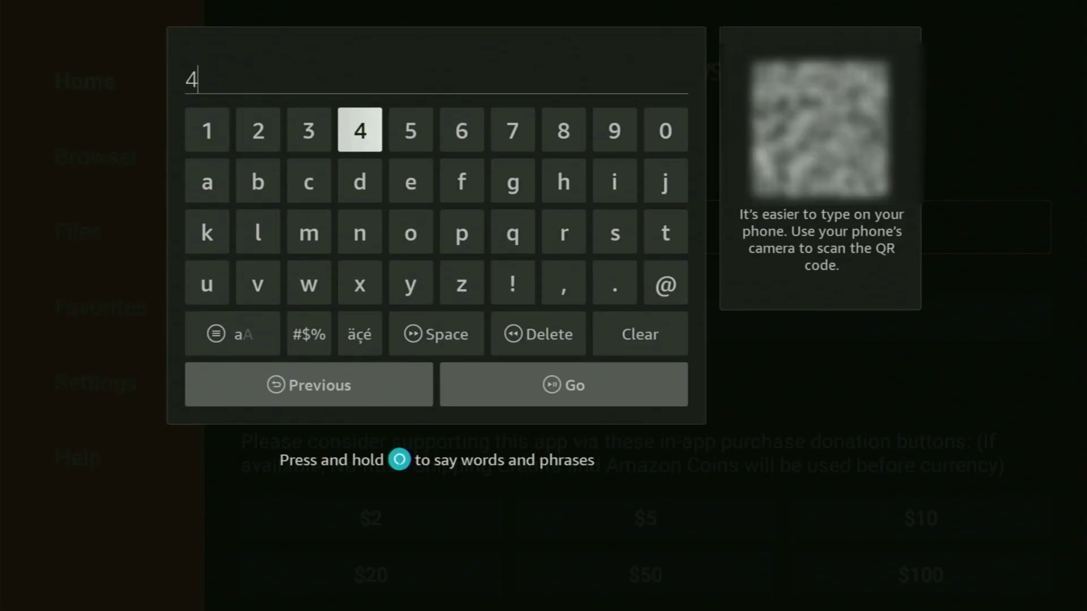
key(Right)
key(Right)
key(Right)
key(Return)
key(Right)
key(Return)
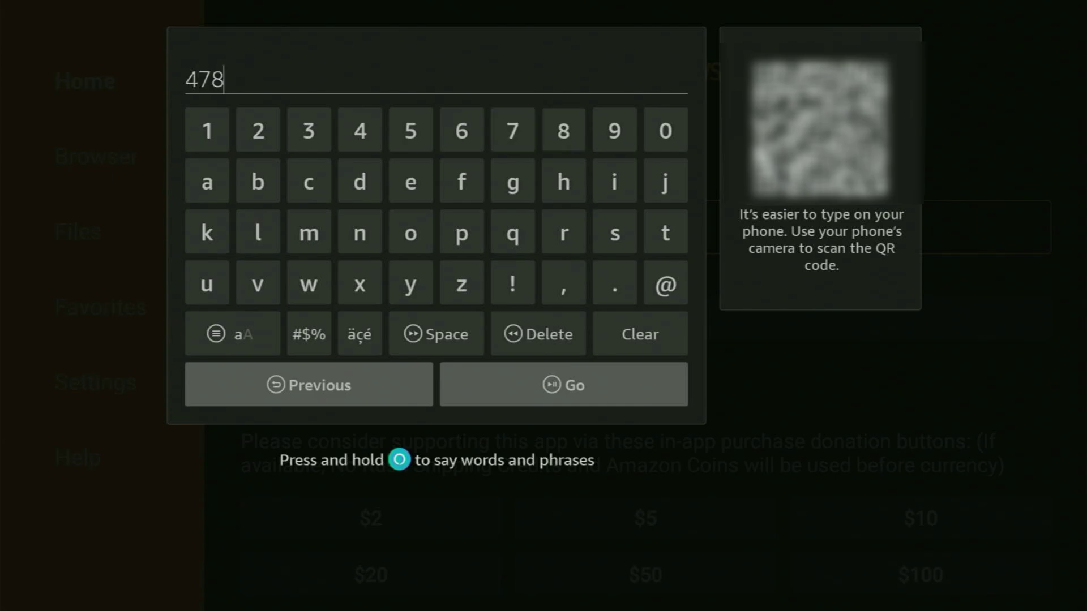
key(Left)
key(Left)
key(Left)
key(Left)
key(Left)
key(Left)
key(Return)
key(Right)
key(Right)
key(Right)
key(Right)
key(Right)
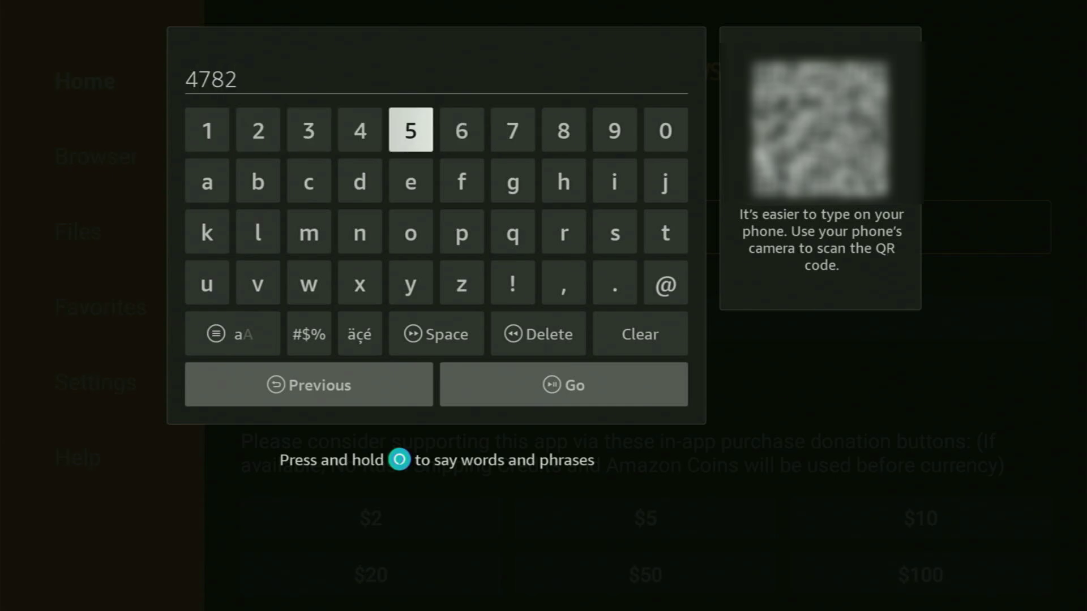
key(Return)
key(Down)
key(Down)
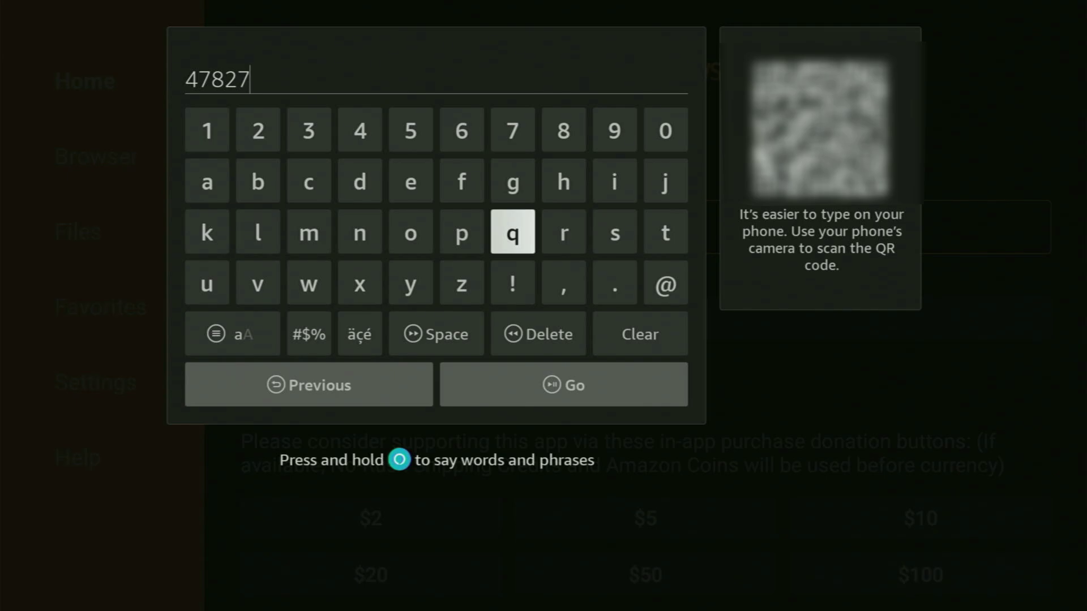
key(Down)
key(Down)
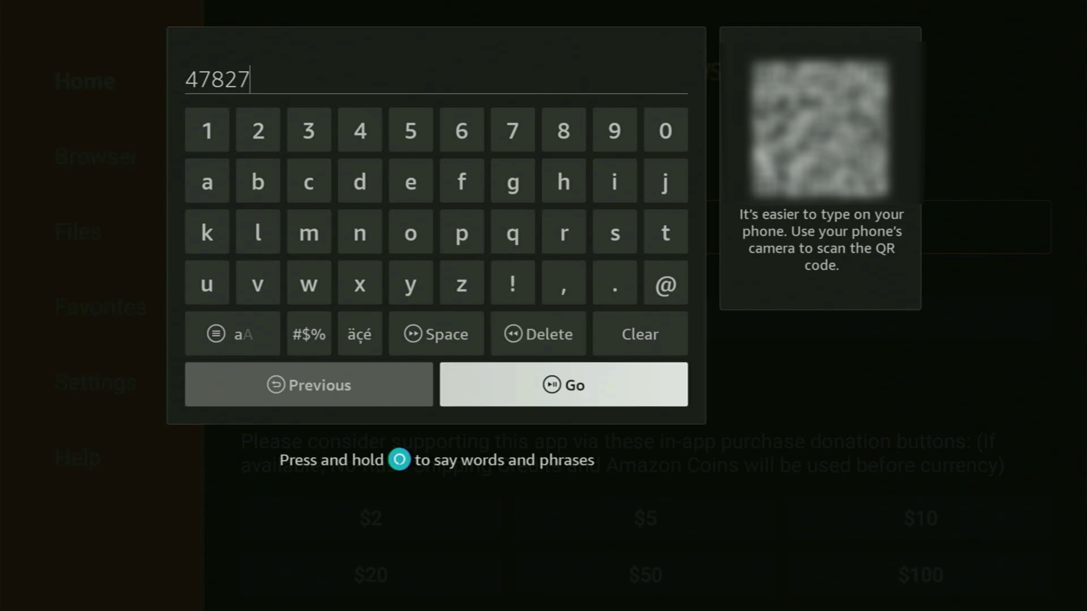
key(Return)
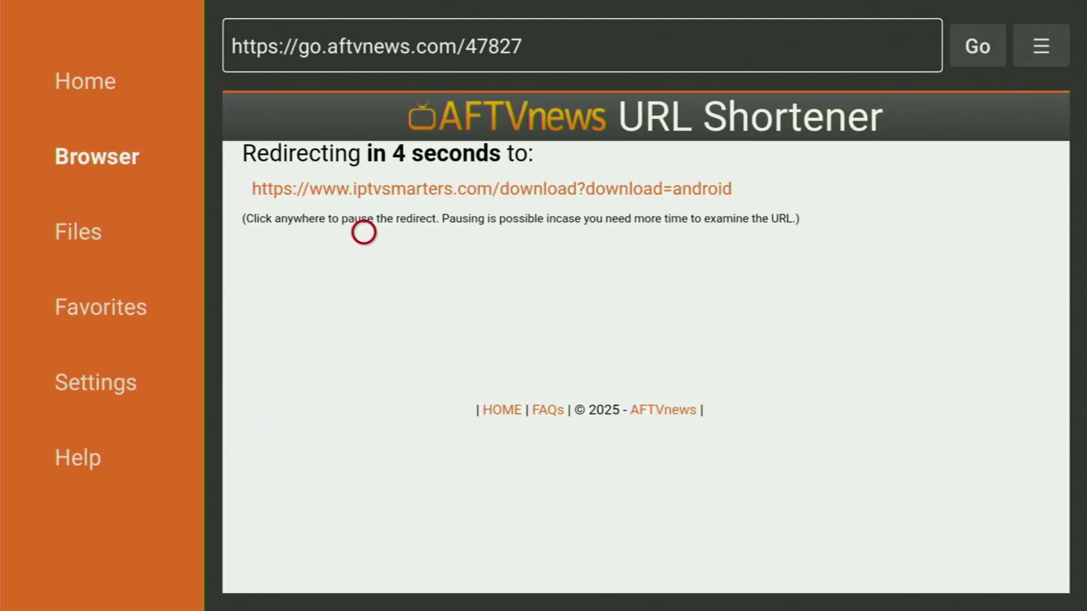
Step: Show Downloader fullscreen until the 86.9 MB IPTV Smarters Pro APK downloads and its installer appears
key(Menu)
key(Menu)
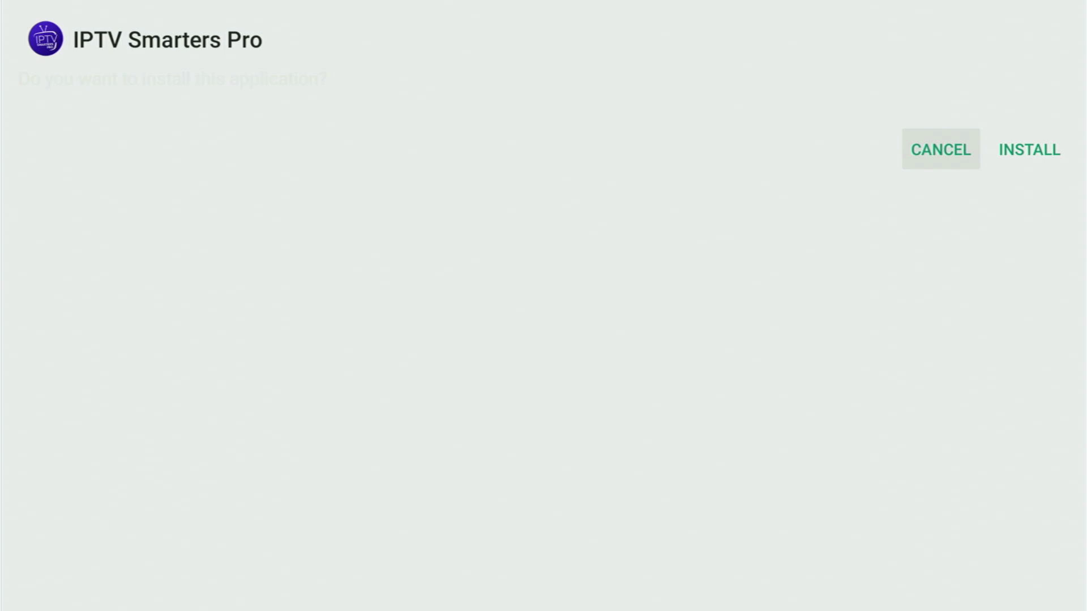
Step: Install IPTV Smarters Pro, then finish with Done instead of opening it
key(Right)
key(Return)
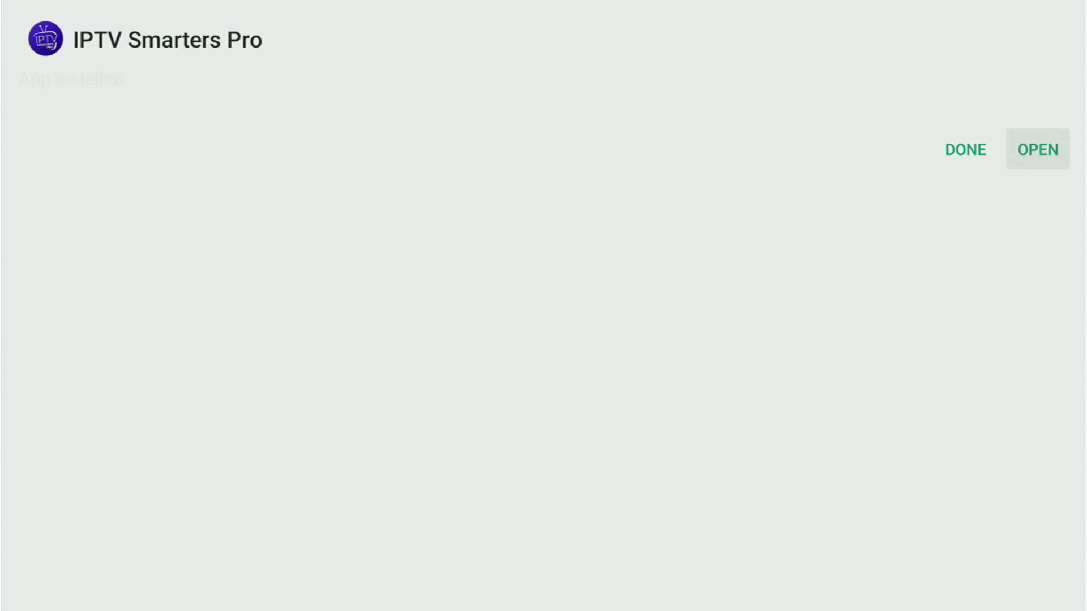
key(Left)
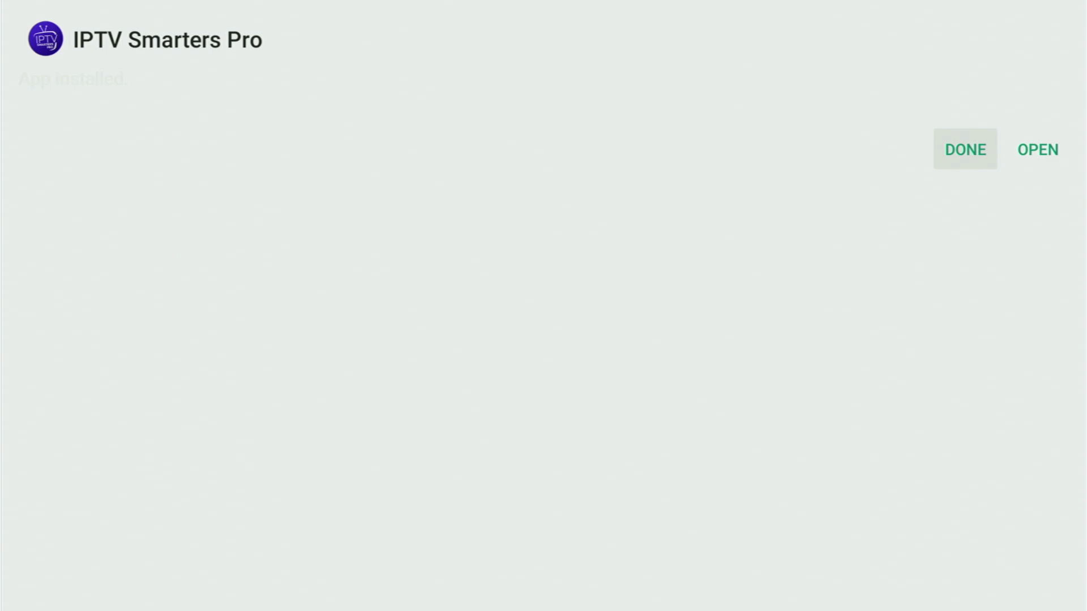
key(Return)
key(Right)
Step: Delete the downloaded iptv-smarters-4.0.5.apk file and return to the Fire TV Home screen
key(Return)
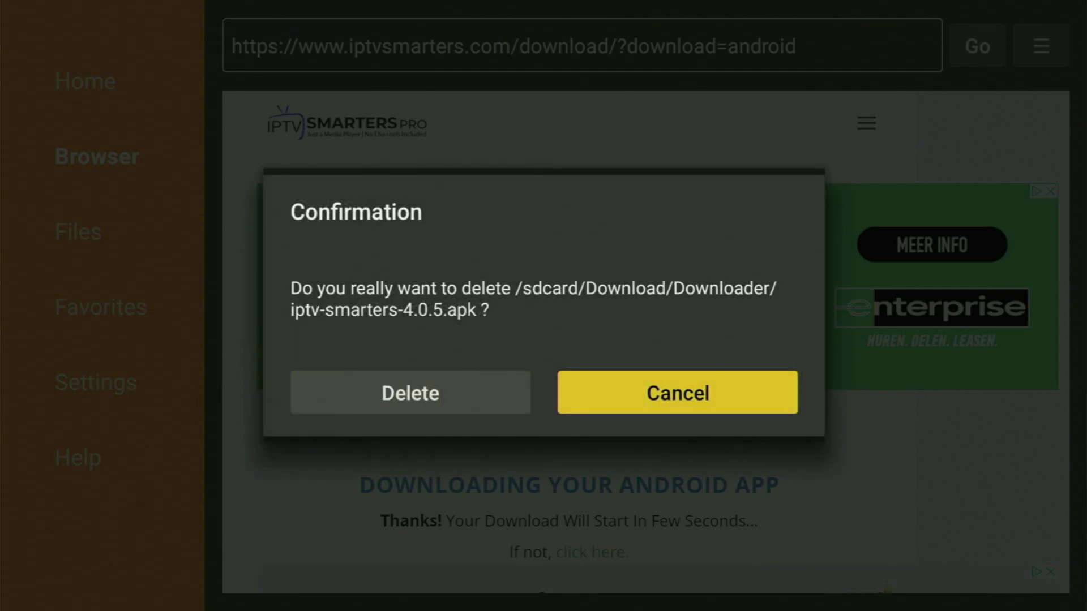
key(Left)
key(Return)
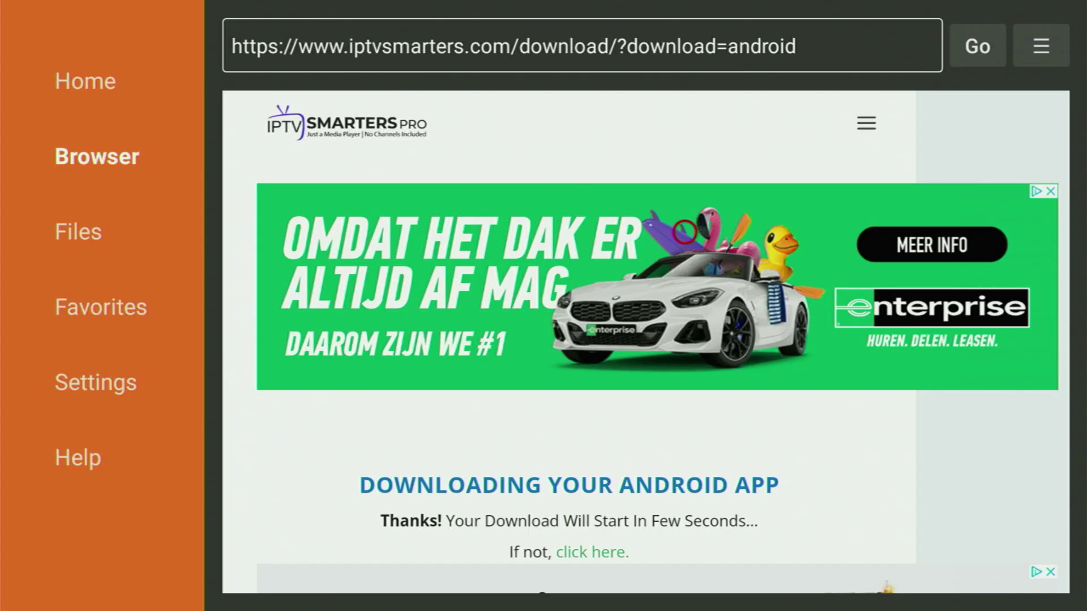
key(Home)
Step: Open the full Your Apps & Channels list and move IPTV Smarters to the front
key(Right)
key(Right)
key(Right)
key(Right)
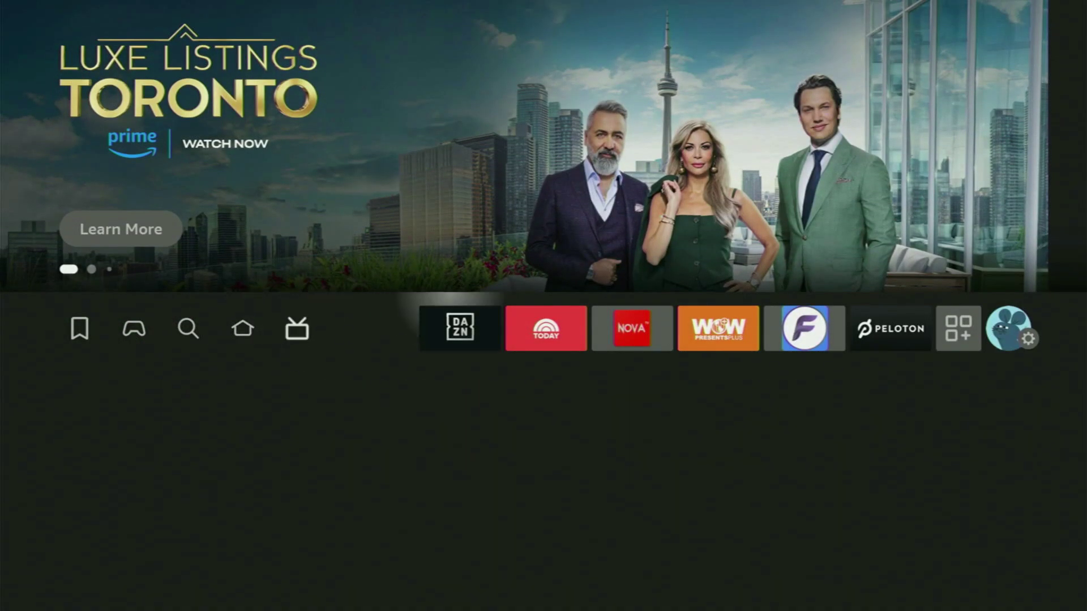
key(Right)
key(Right)
key(Right)
key(Right)
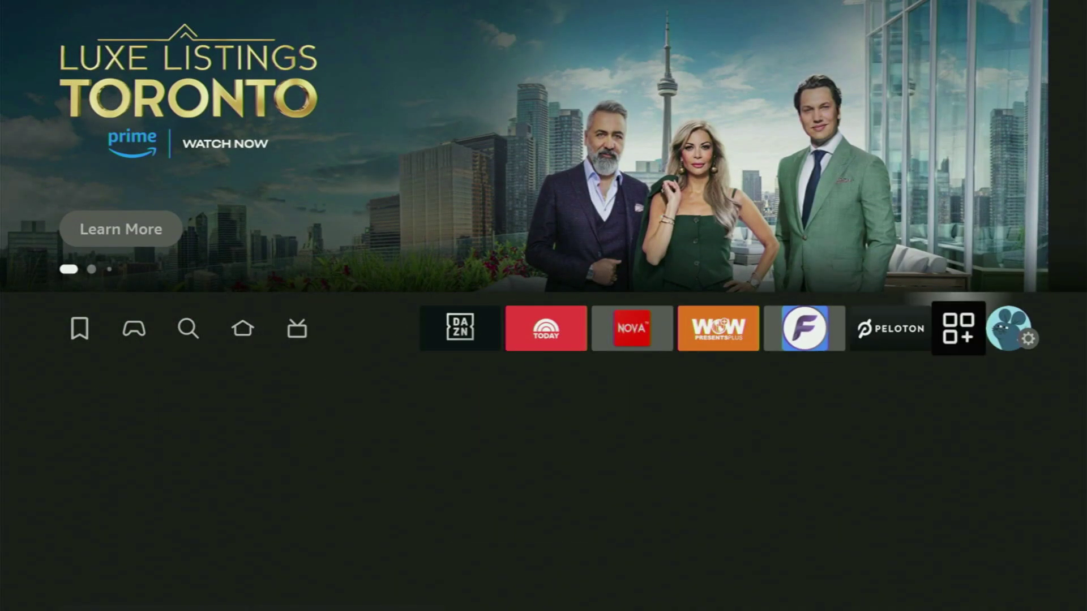
key(Return)
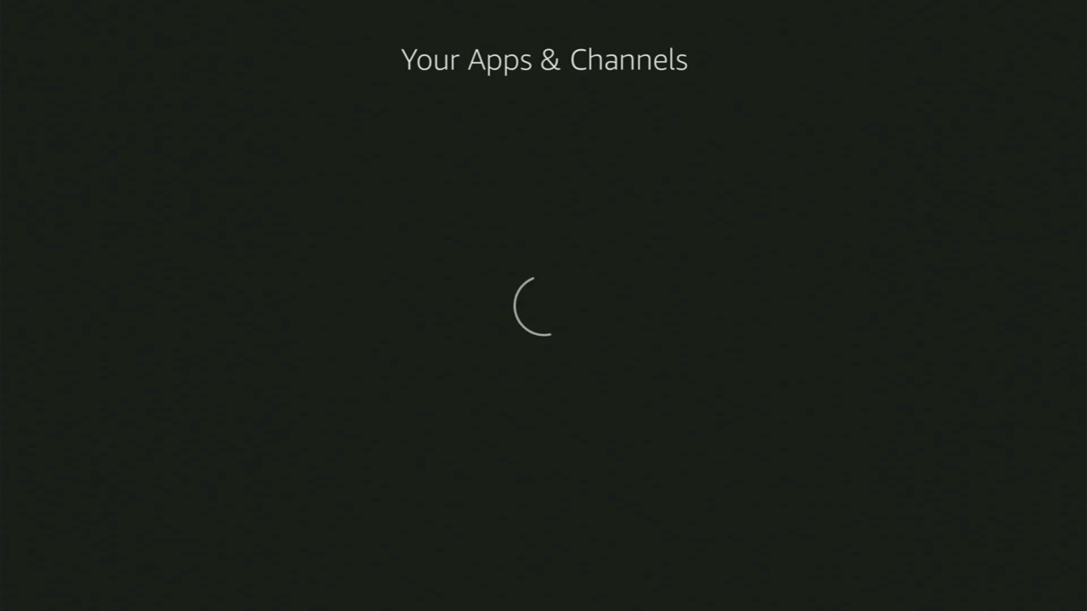
key(Down)
key(Down)
key(Down)
key(Right)
key(Right)
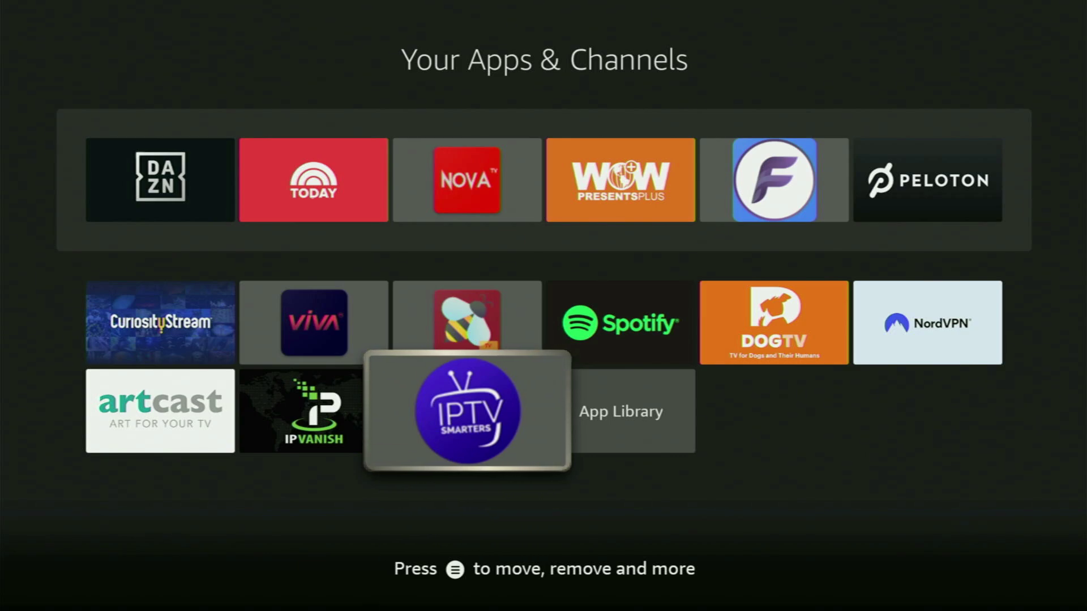
key(Menu)
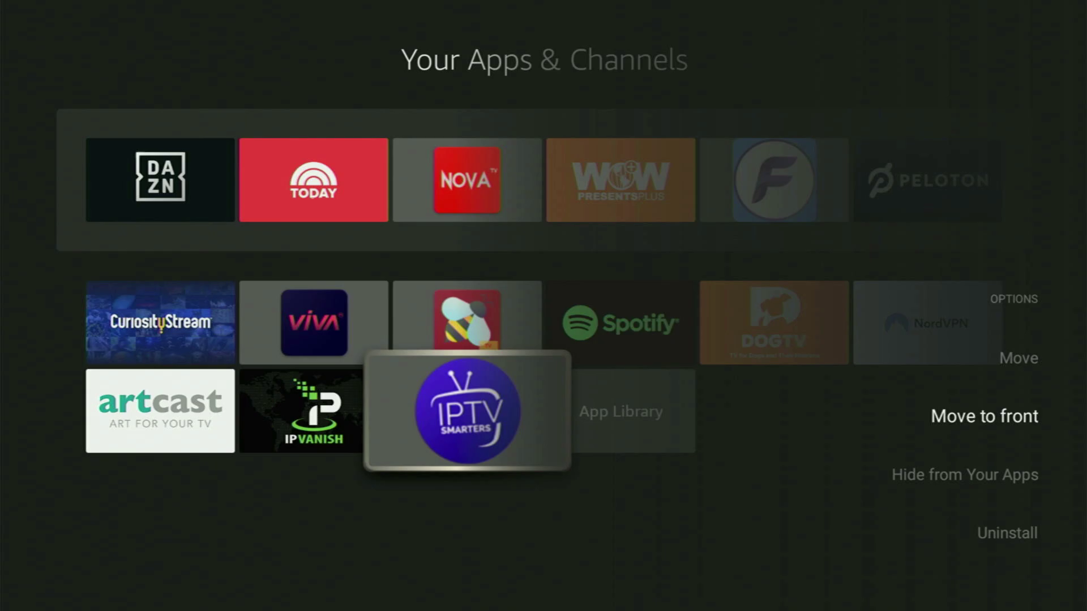
key(Return)
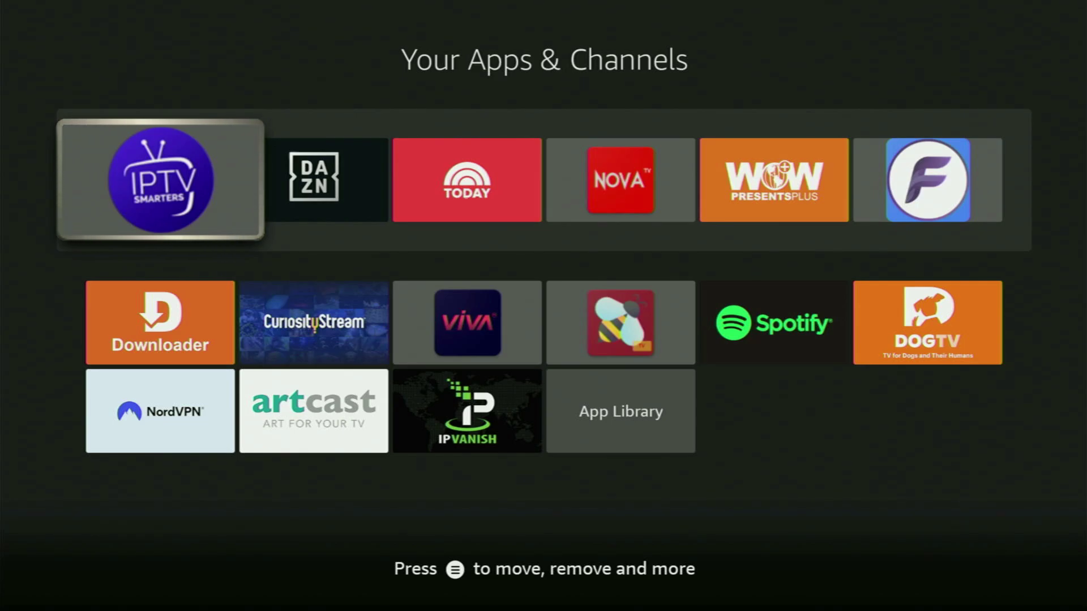
Step: Launch IPTV Smarters Pro from the first spot in the app row
key(Down)
key(Down)
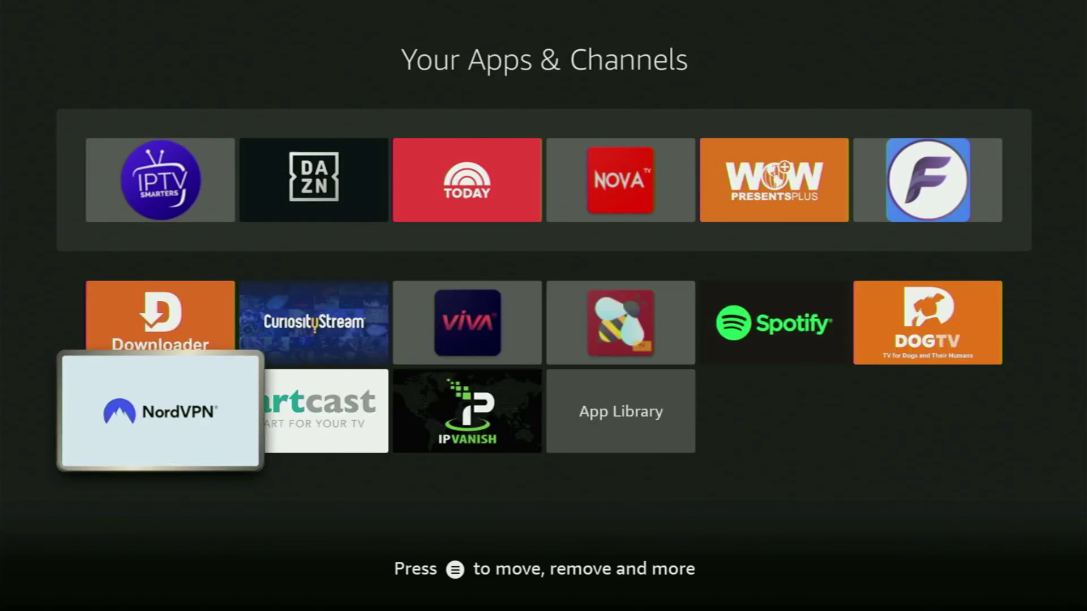
key(Up)
key(Up)
key(Up)
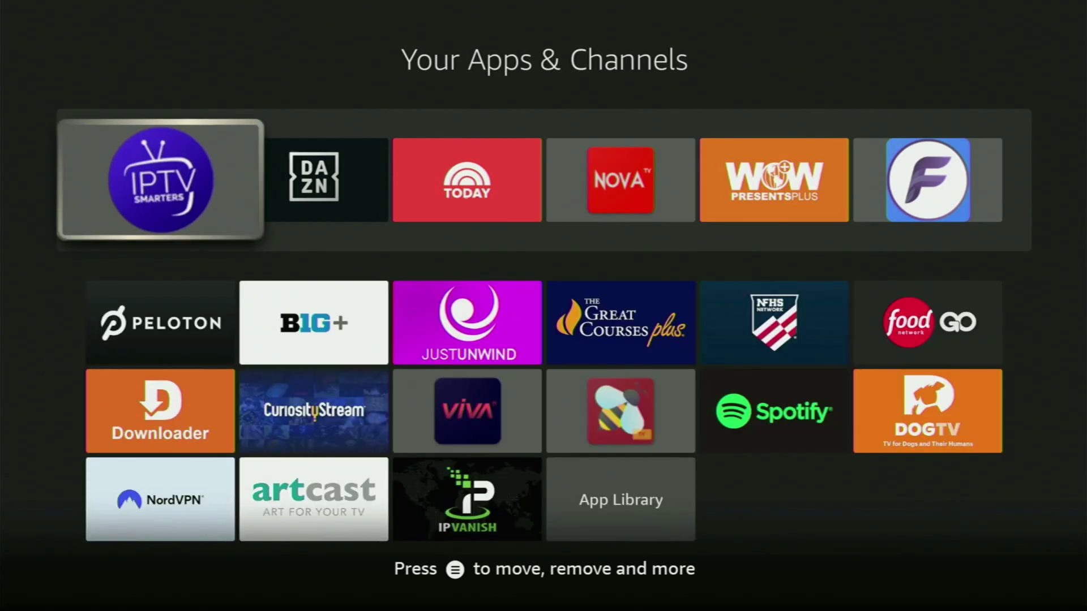
key(Return)
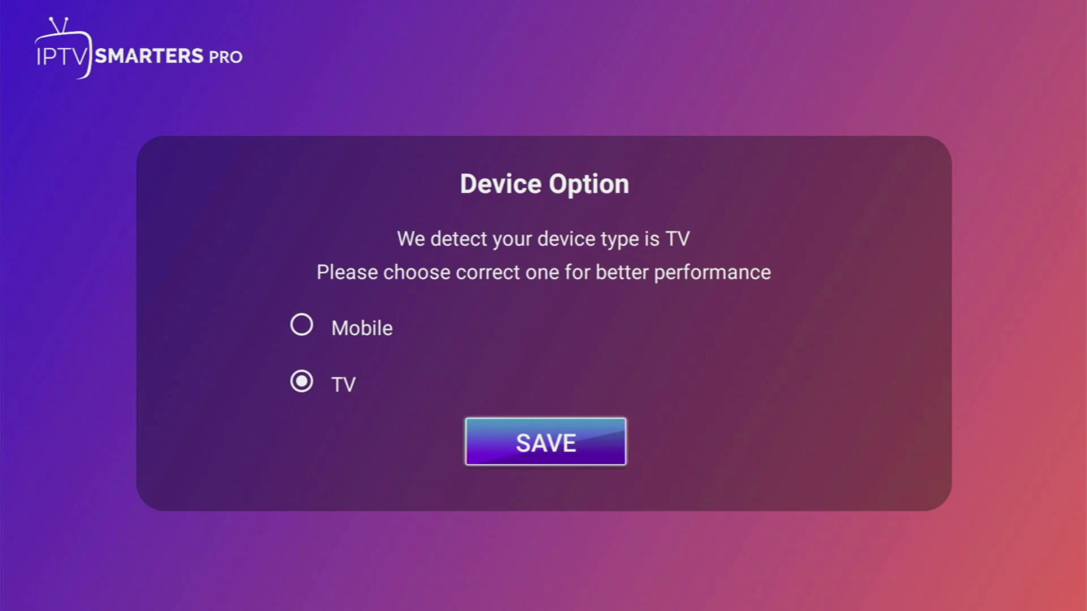
Step: Save TV as the device type and accept the license agreement
key(Up)
key(Up)
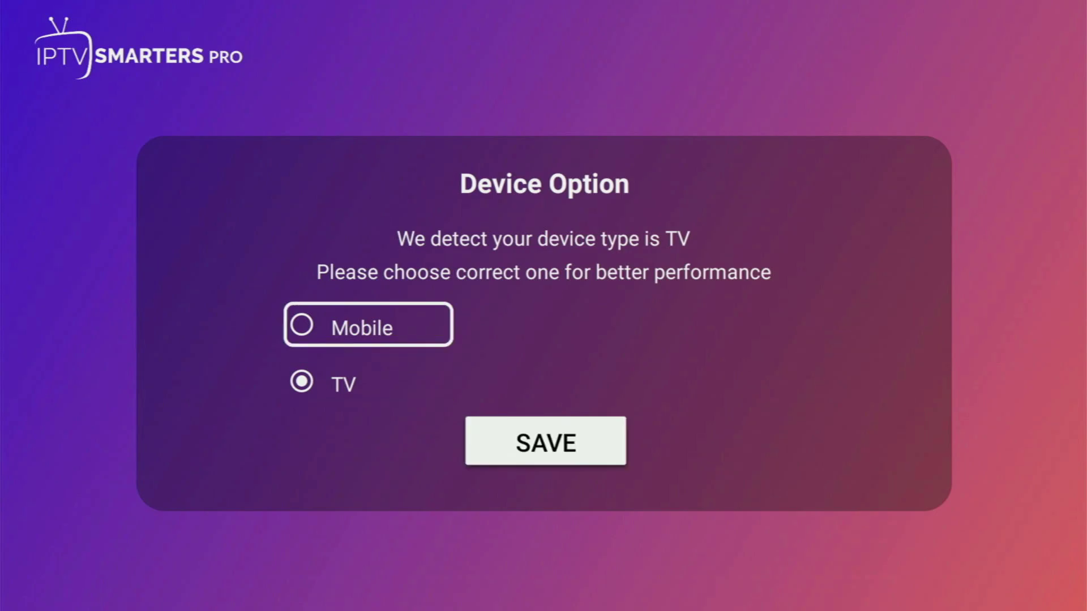
key(Down)
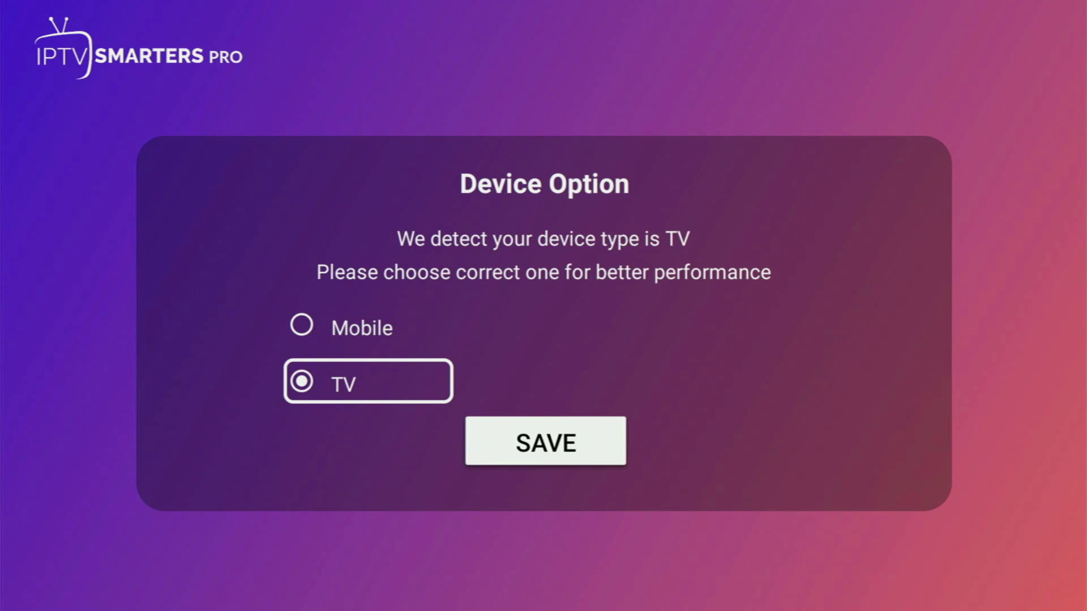
key(Down)
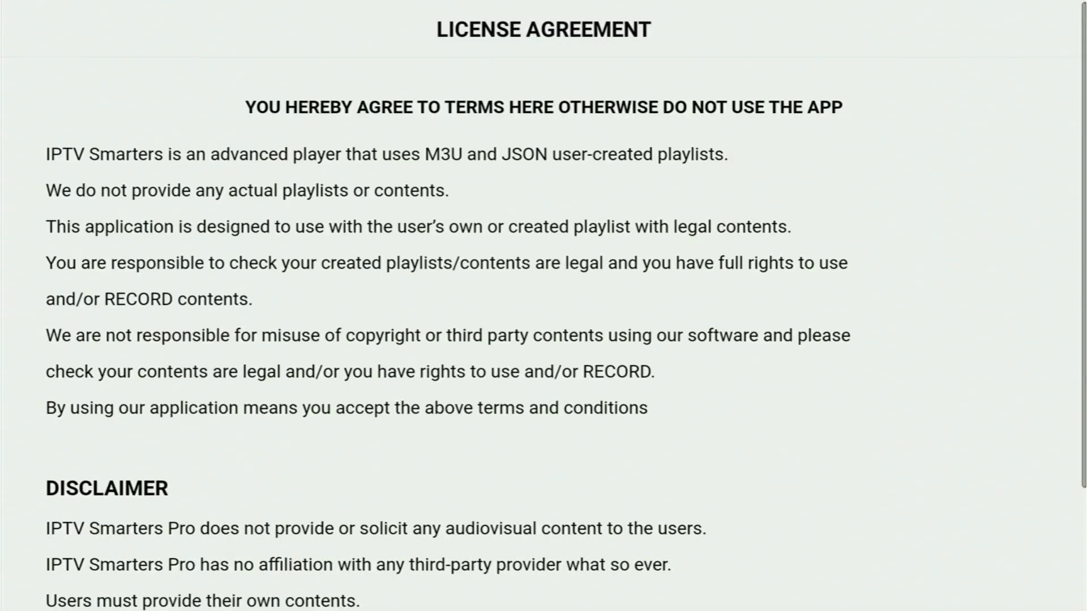
key(Down)
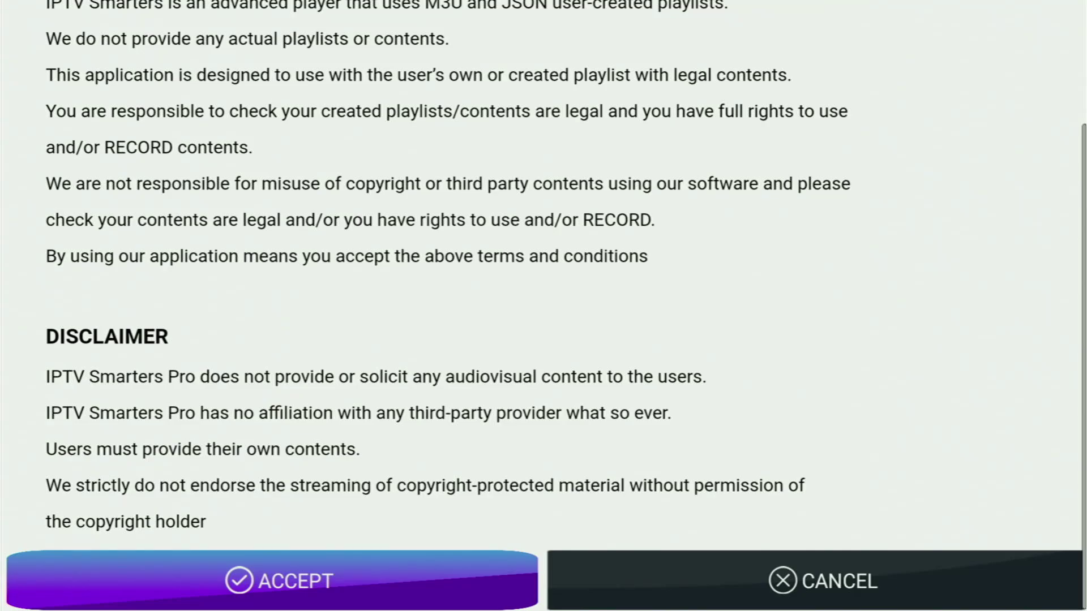
key(Right)
key(Left)
key(Return)
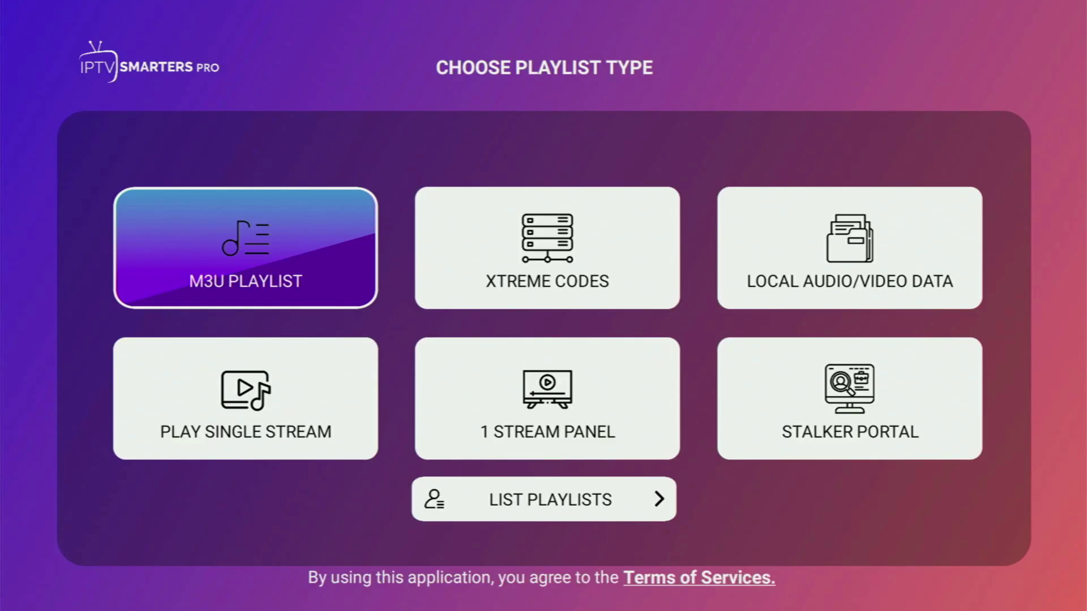
Step: Choose the Xtreme Codes playlist type to open its login form
key(Right)
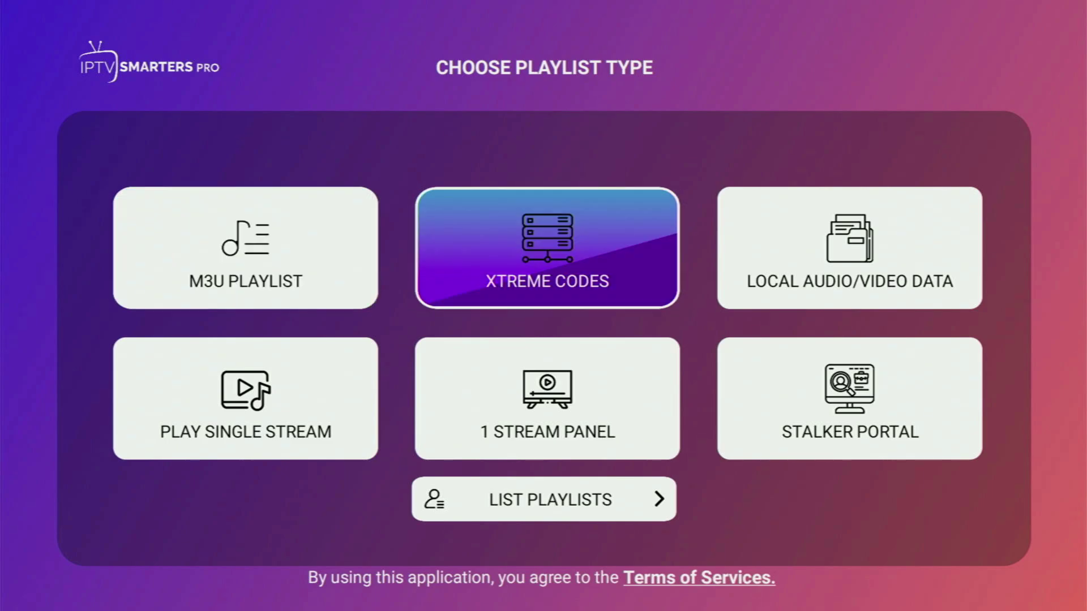
key(Left)
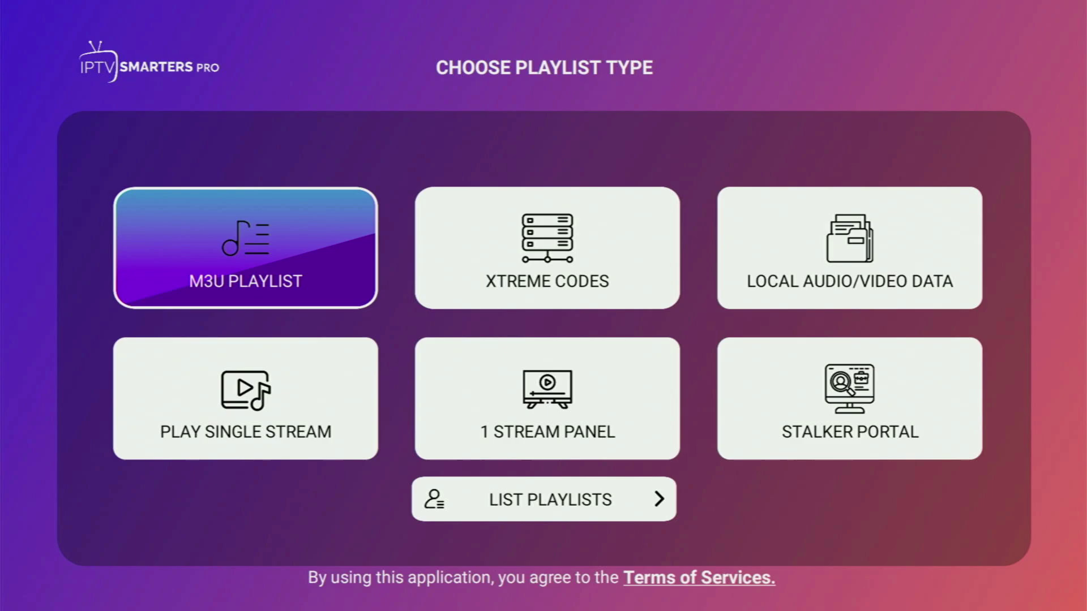
key(Right)
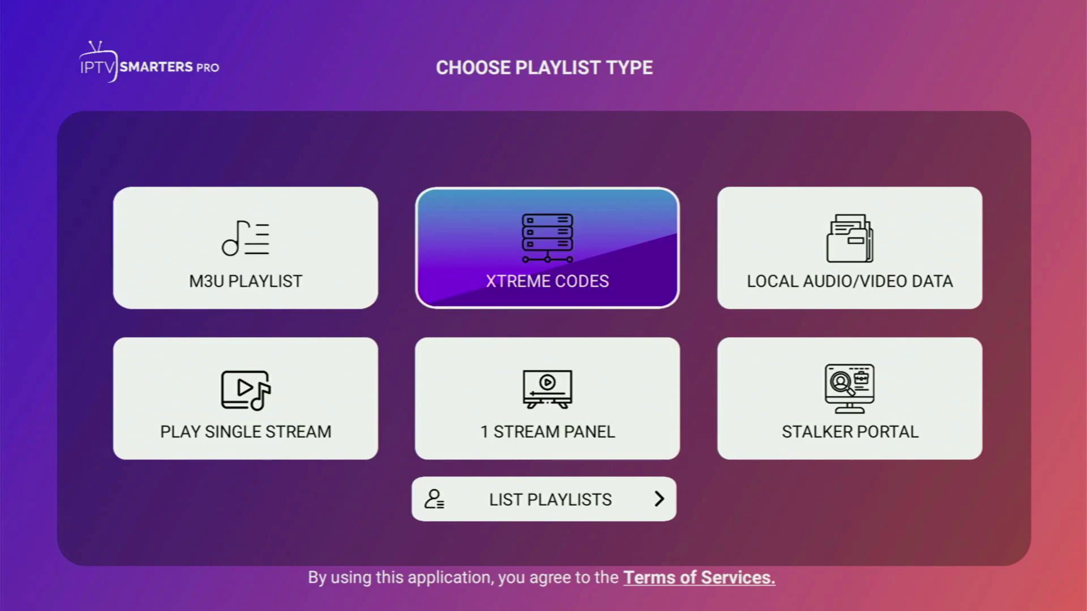
key(Return)
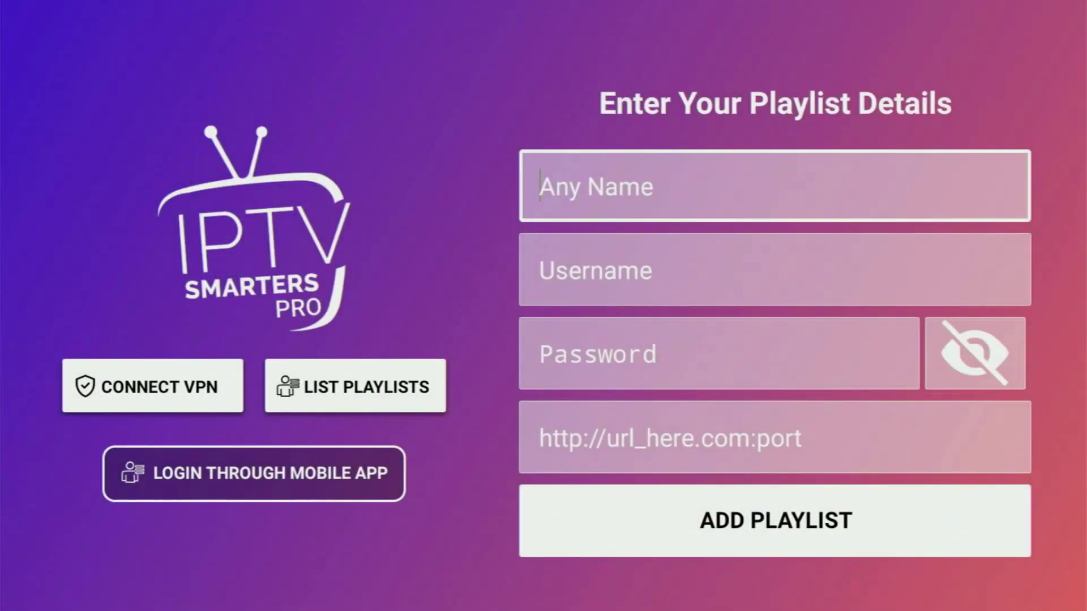
Step: Step through the empty Name, Username, Password and URL fields of the Xtreme Codes form
key(Down)
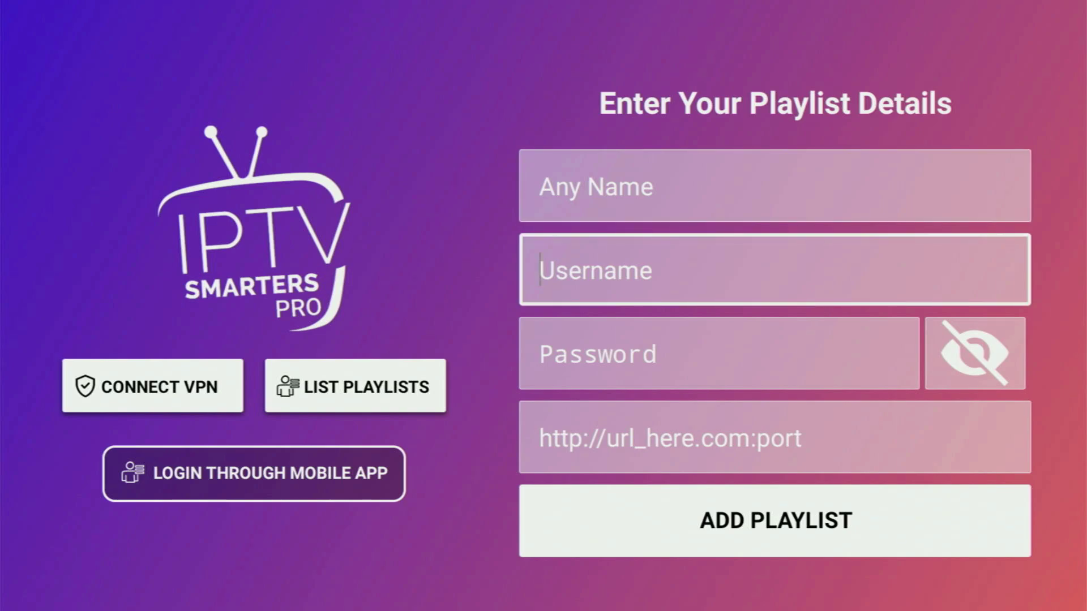
key(Down)
key(Down)
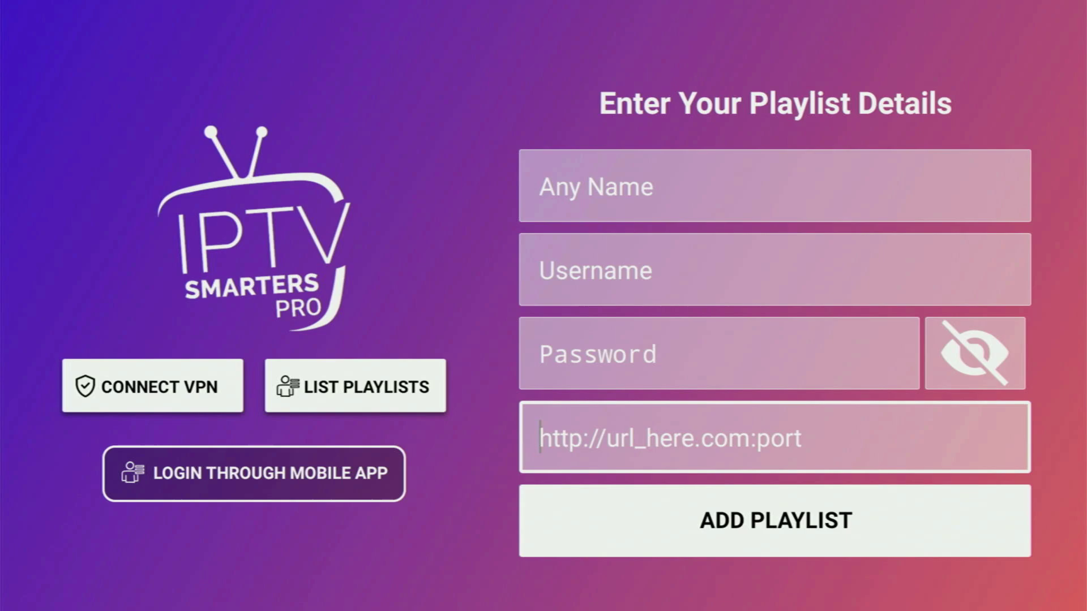
click(623, 354)
click(623, 271)
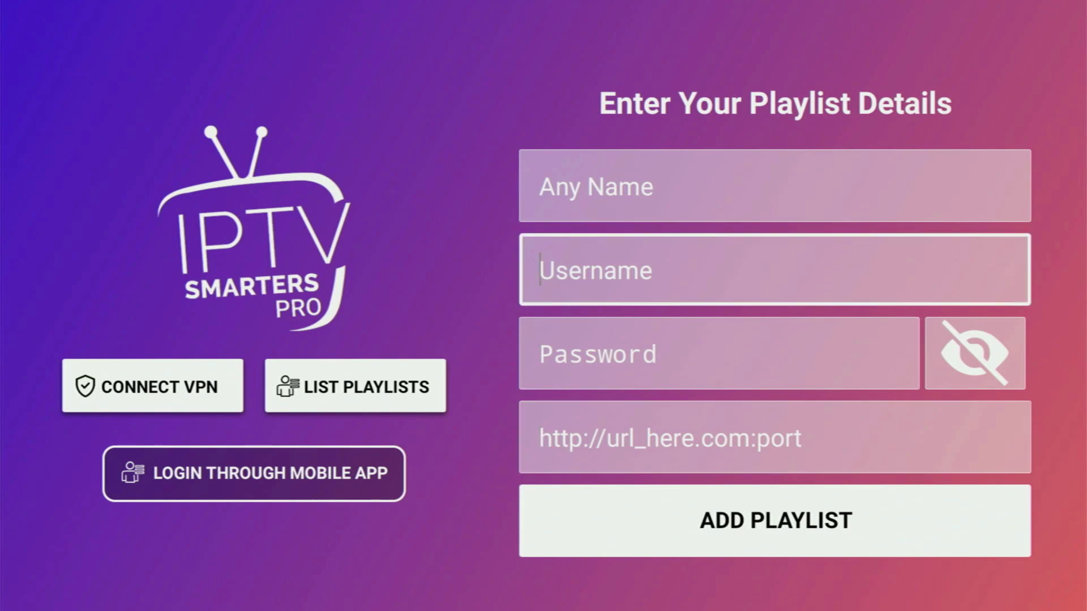
click(623, 354)
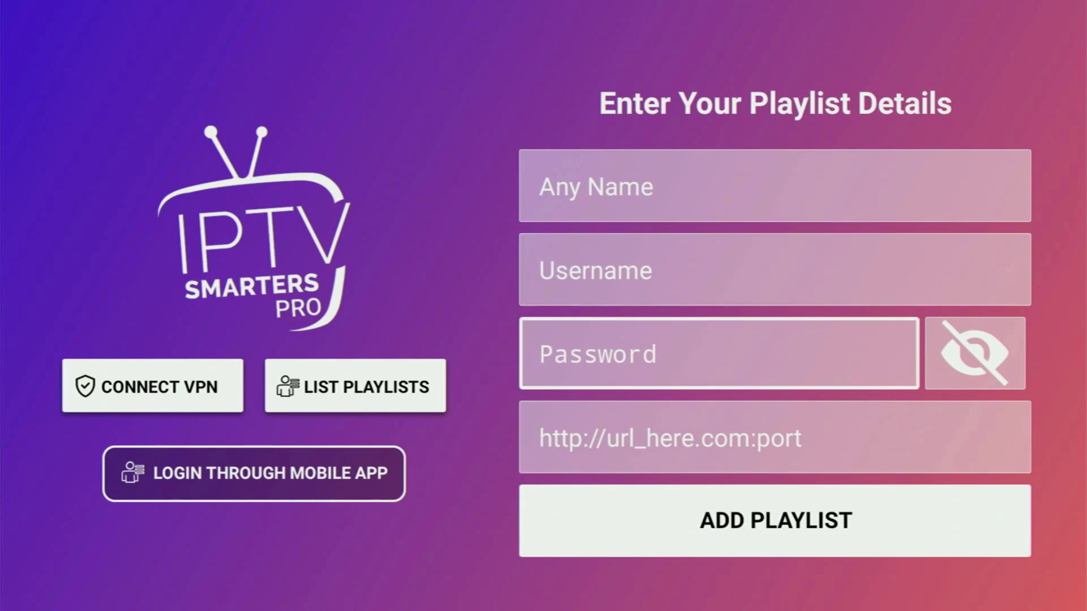
click(623, 439)
click(622, 354)
click(623, 271)
click(622, 354)
click(623, 438)
click(623, 355)
click(623, 438)
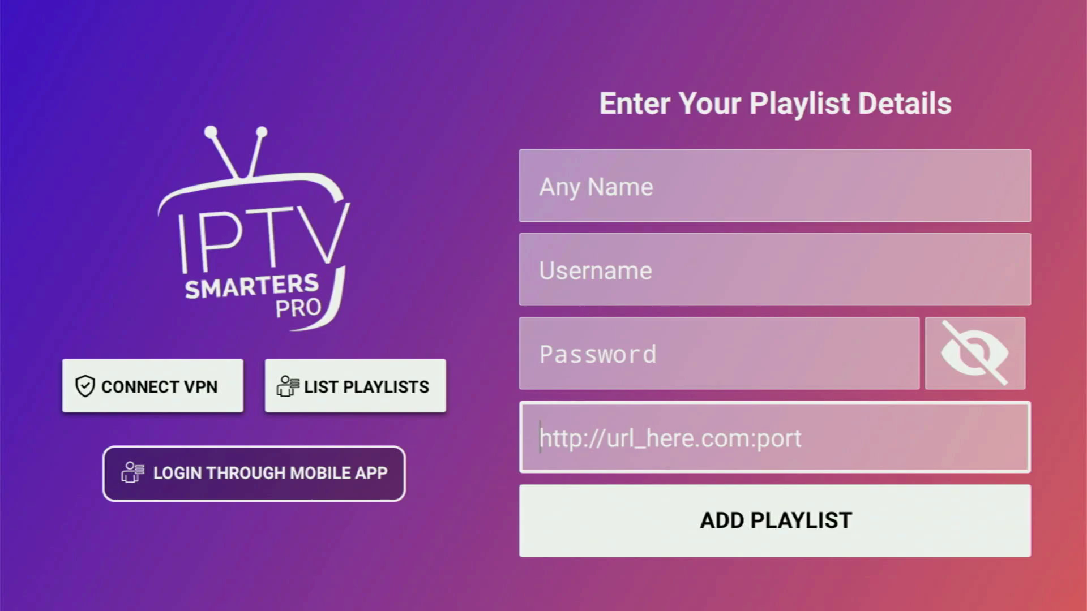
Step: Select List Playlists to show the empty Choose Your Playlist screen
click(775, 521)
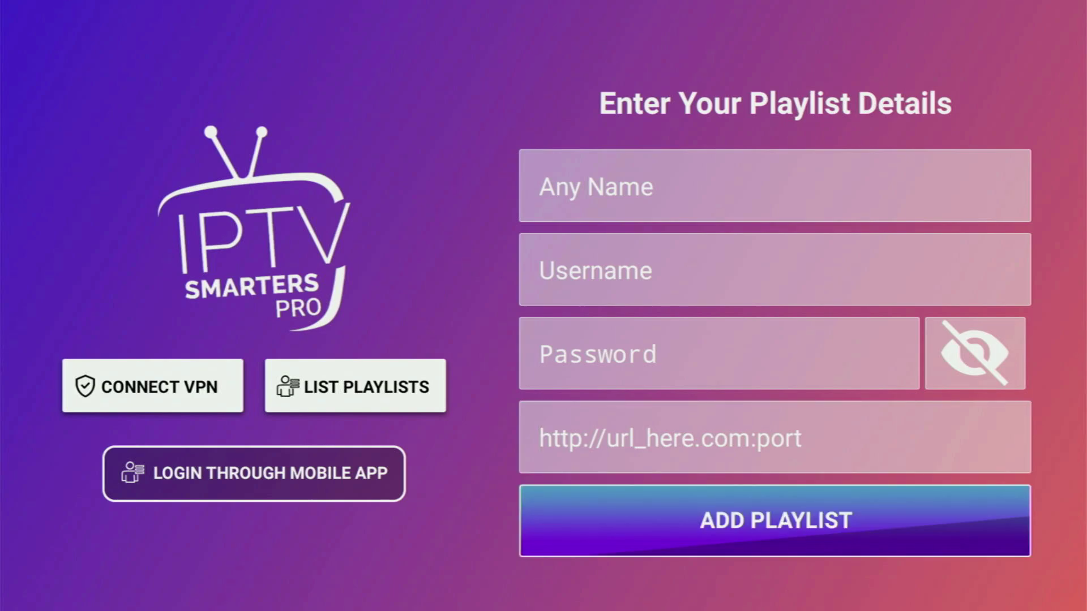
click(355, 387)
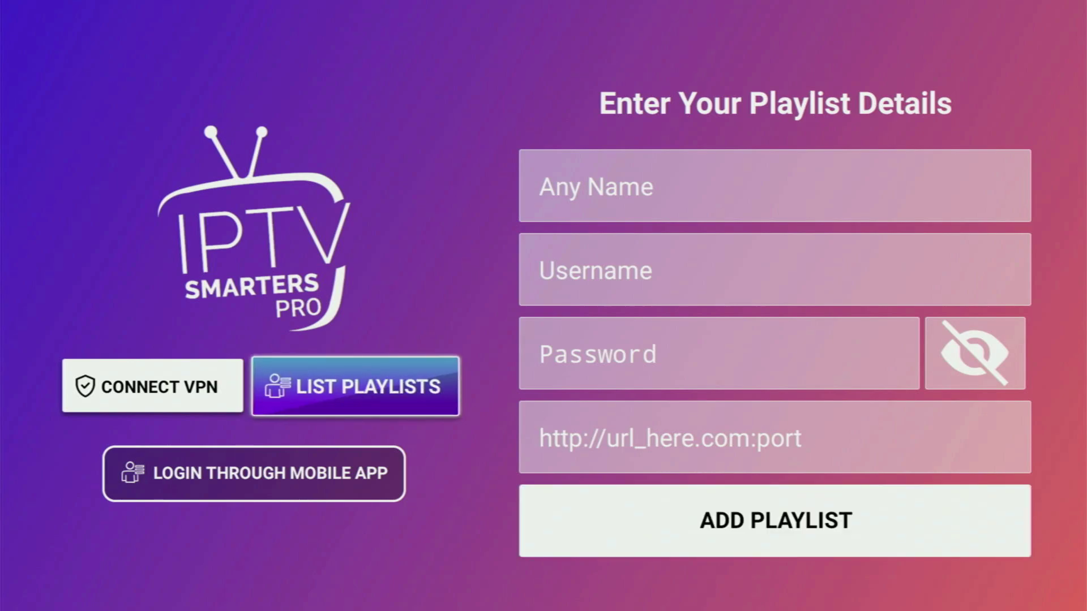
key(Return)
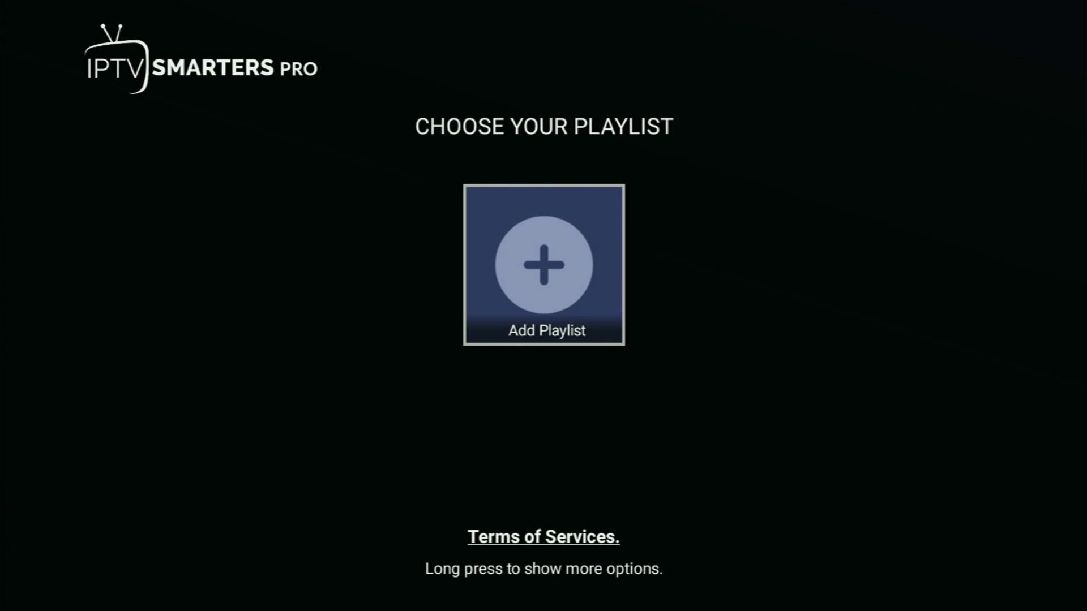
Step: Back out to Choose Playlist Type and open the M3U Playlist form
key(Escape)
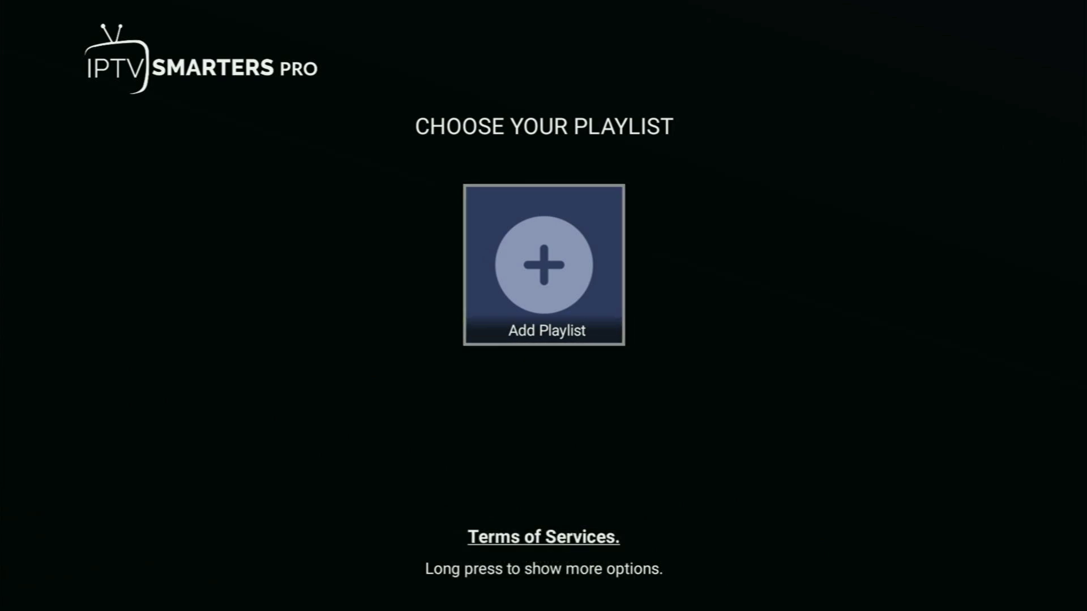
key(Escape)
key(Return)
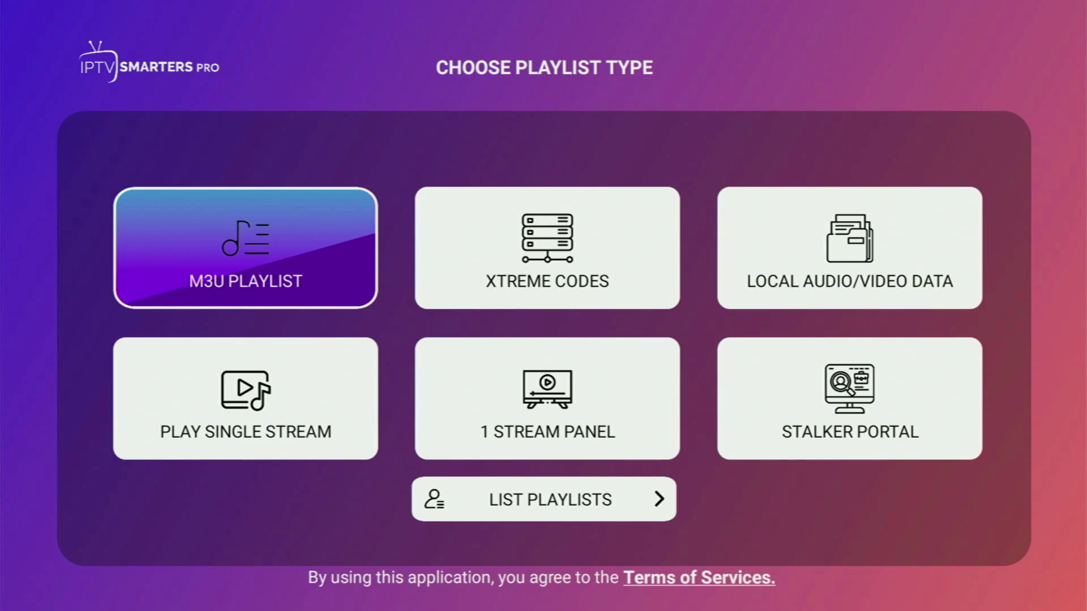
key(Right)
key(Left)
key(Return)
key(Return)
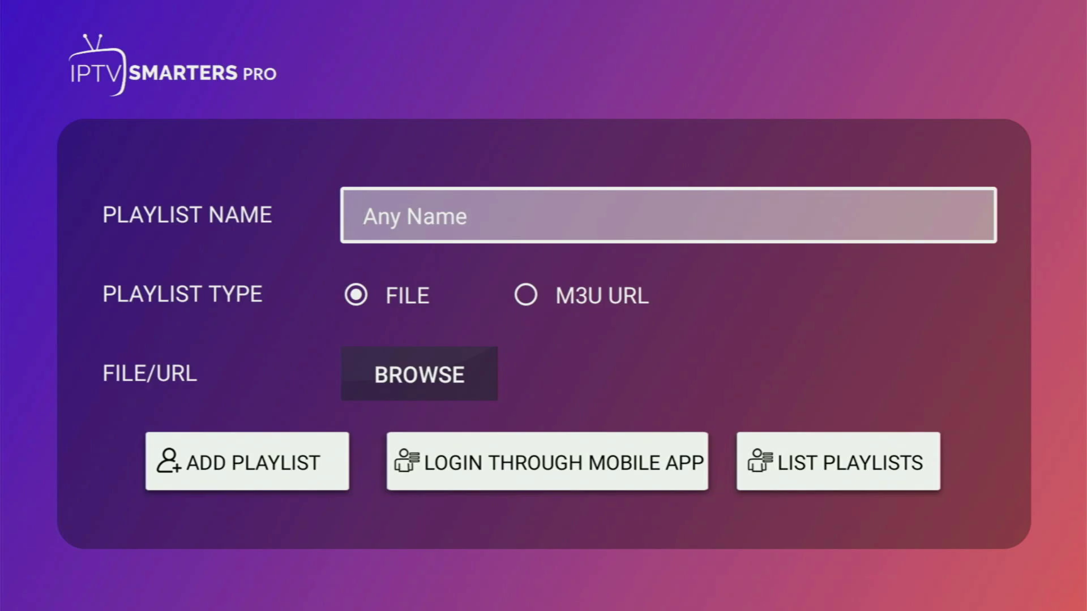
Step: Switch the M3U playlist type to M3U URL, leaving name and m3u line empty
key(Down)
key(Down)
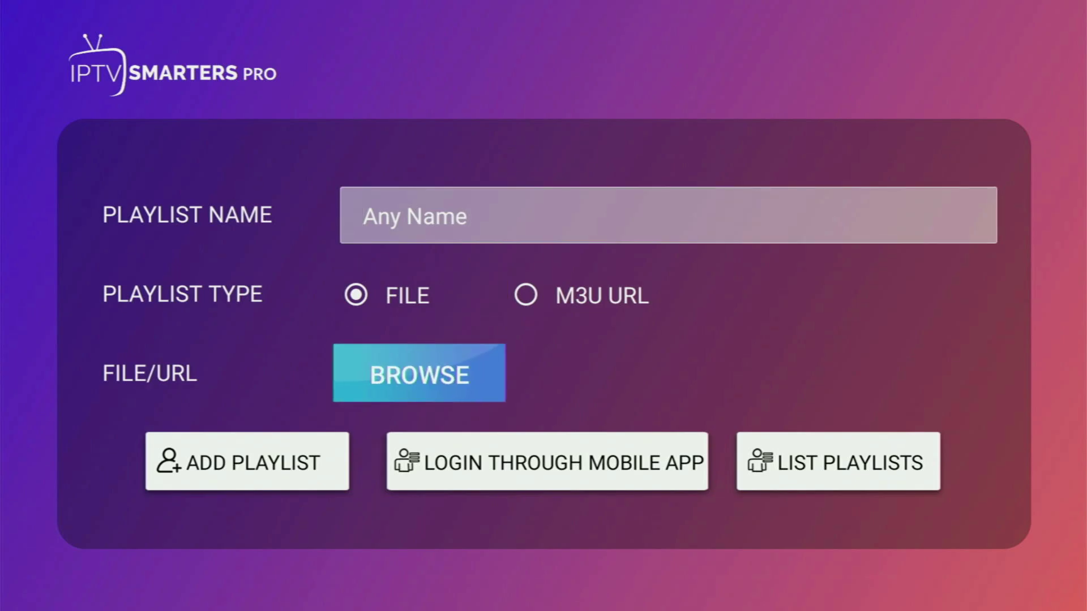
key(Up)
key(Down)
key(Up)
key(Right)
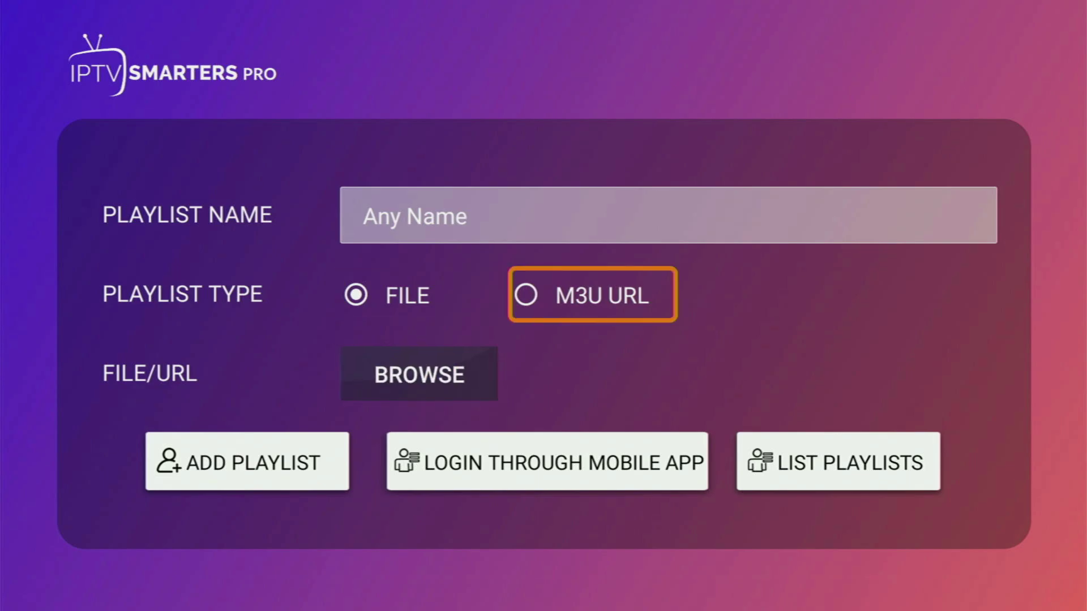
key(Return)
key(Down)
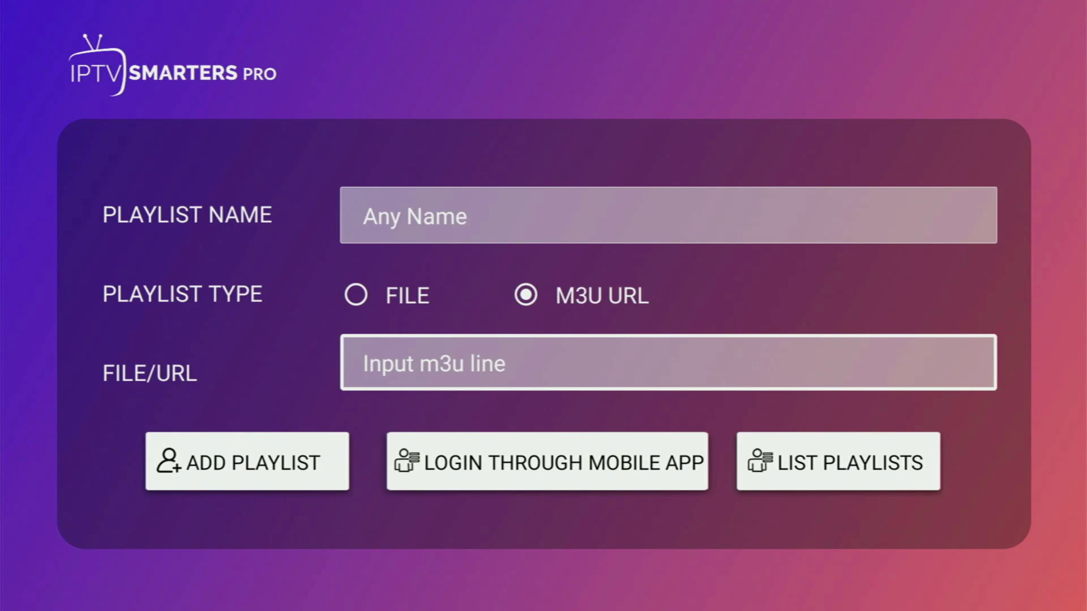
key(Down)
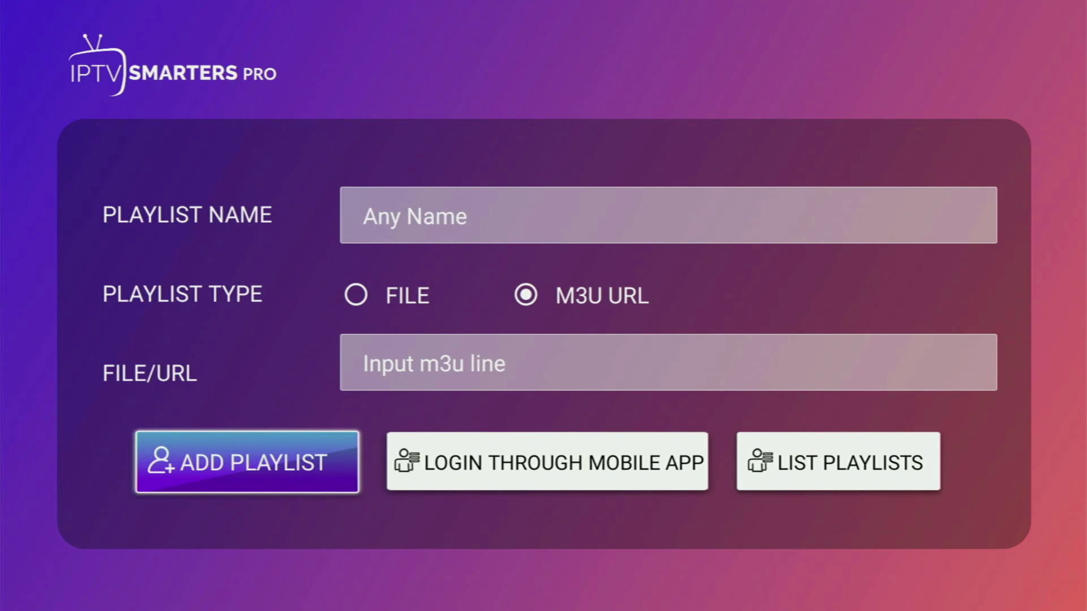
key(Right)
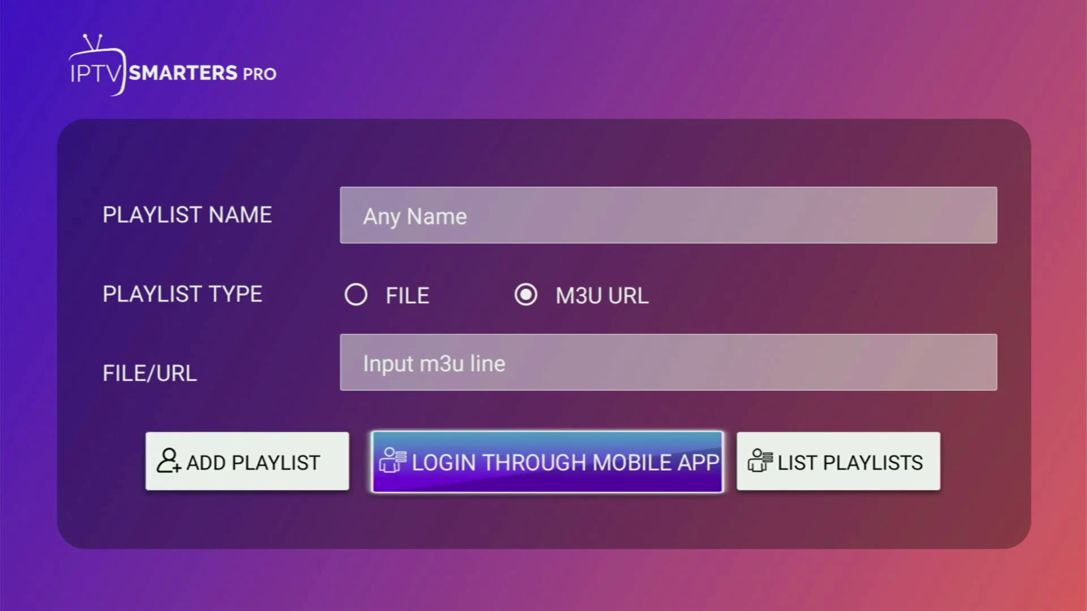
key(Right)
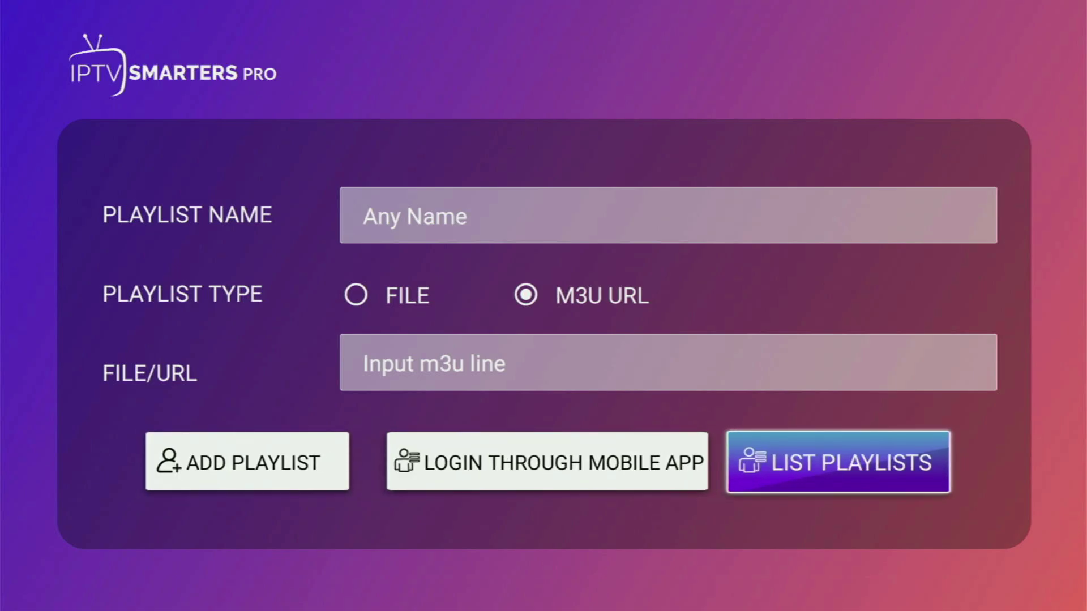